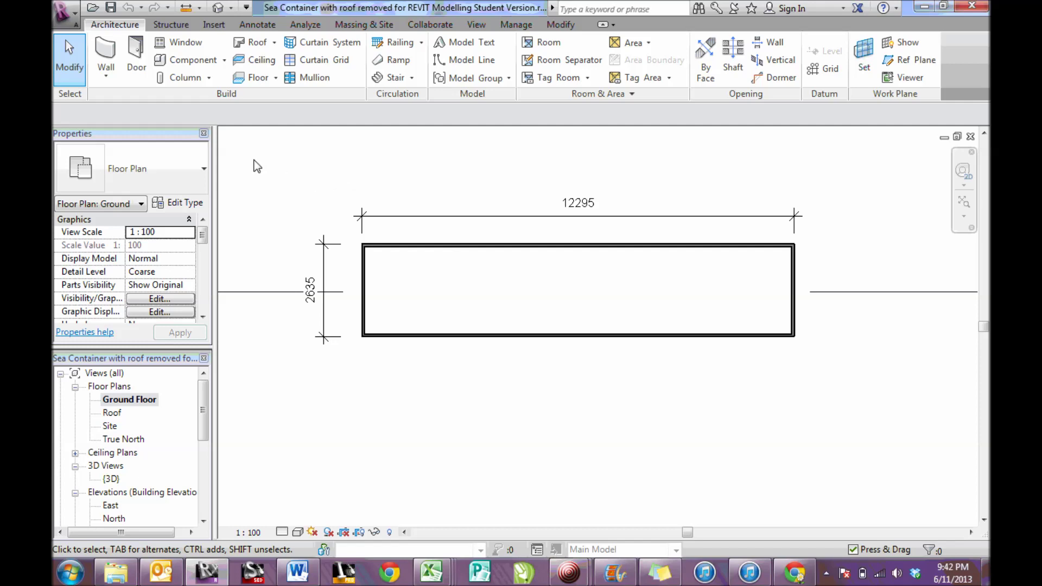
- Set up new Basic Wall Stud steel - 70 walls with top constraint Up to level: Roof
left_click(106, 50)
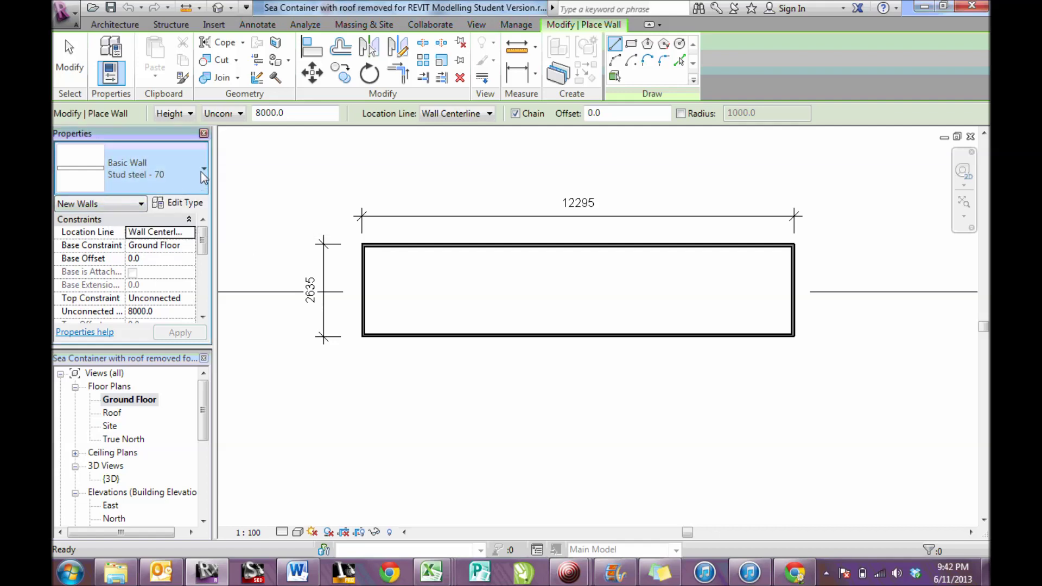
left_click(202, 172)
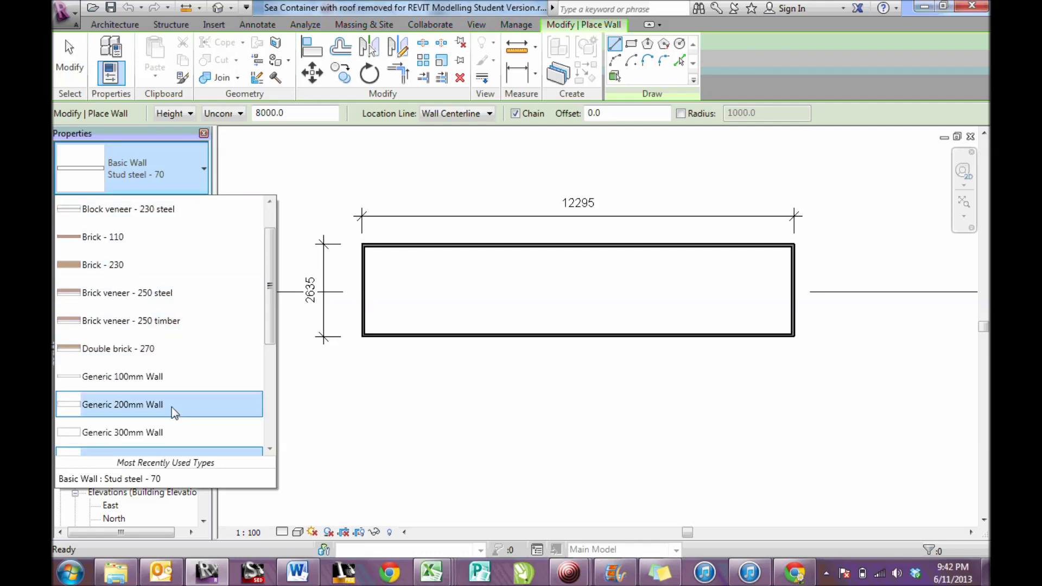
left_click_drag(269, 288, 259, 365)
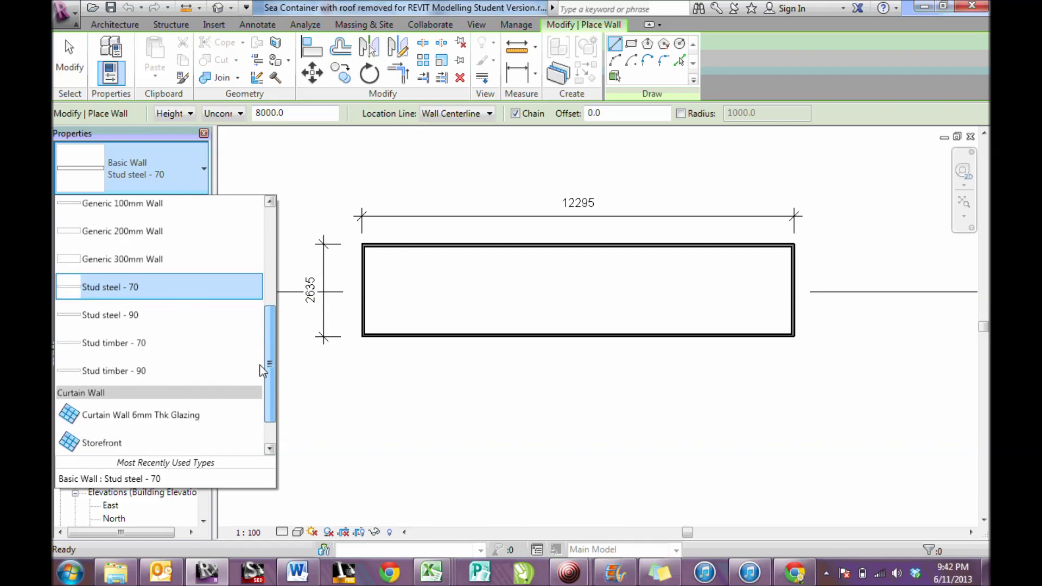
left_click(103, 288)
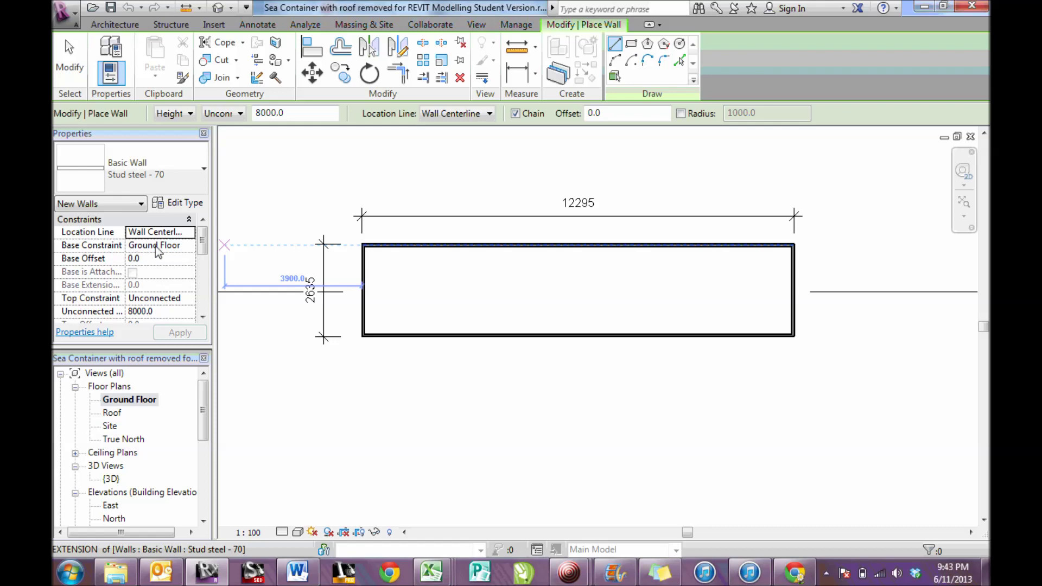
left_click(156, 304)
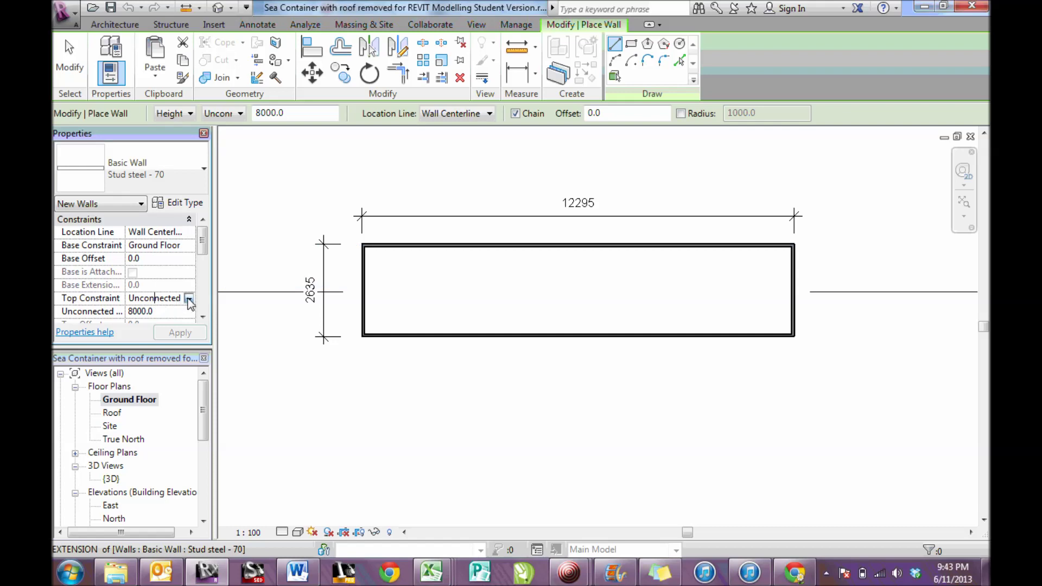
left_click(189, 298)
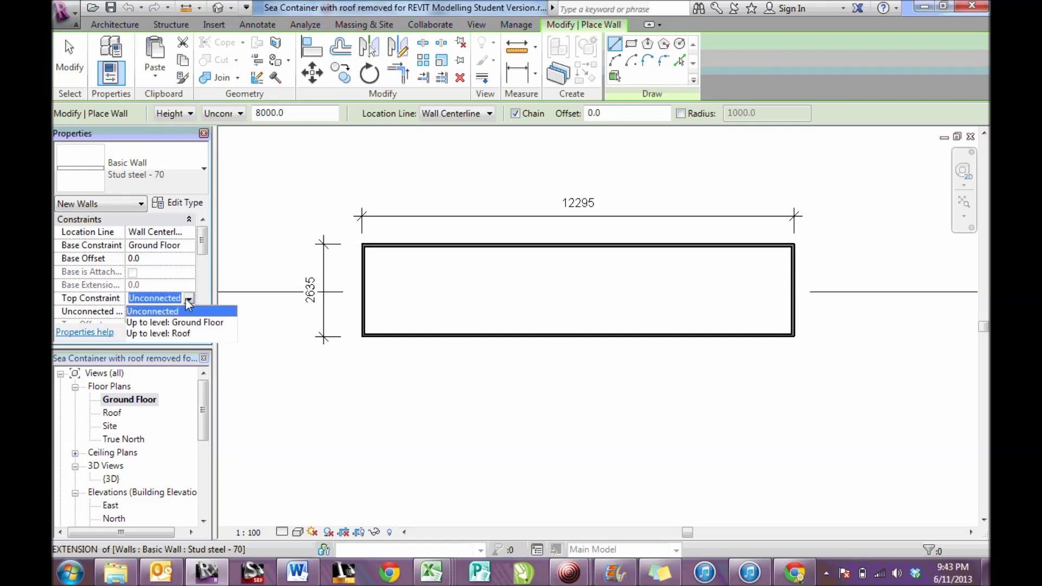
left_click(182, 333)
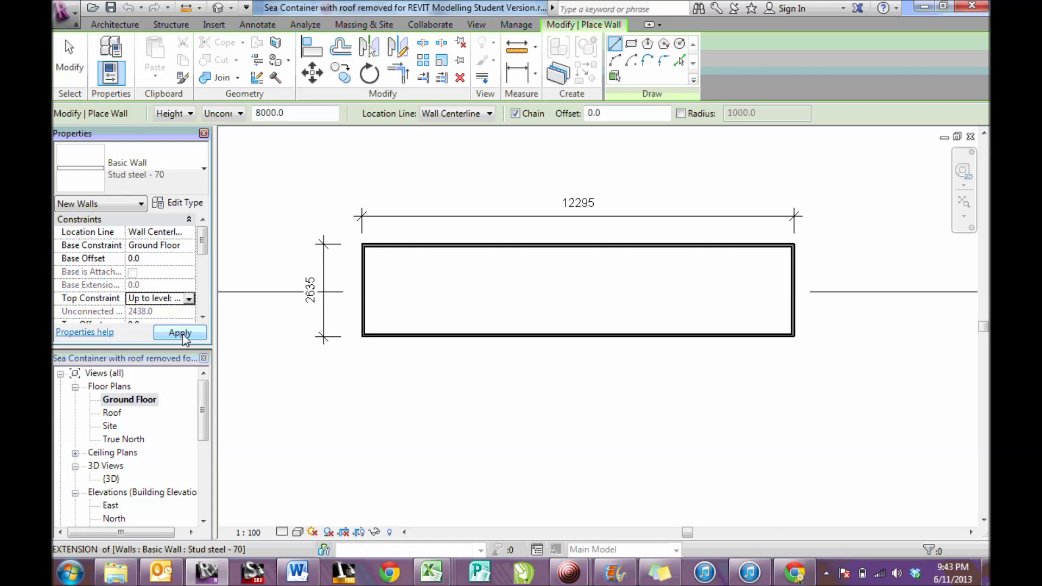
left_click(181, 333)
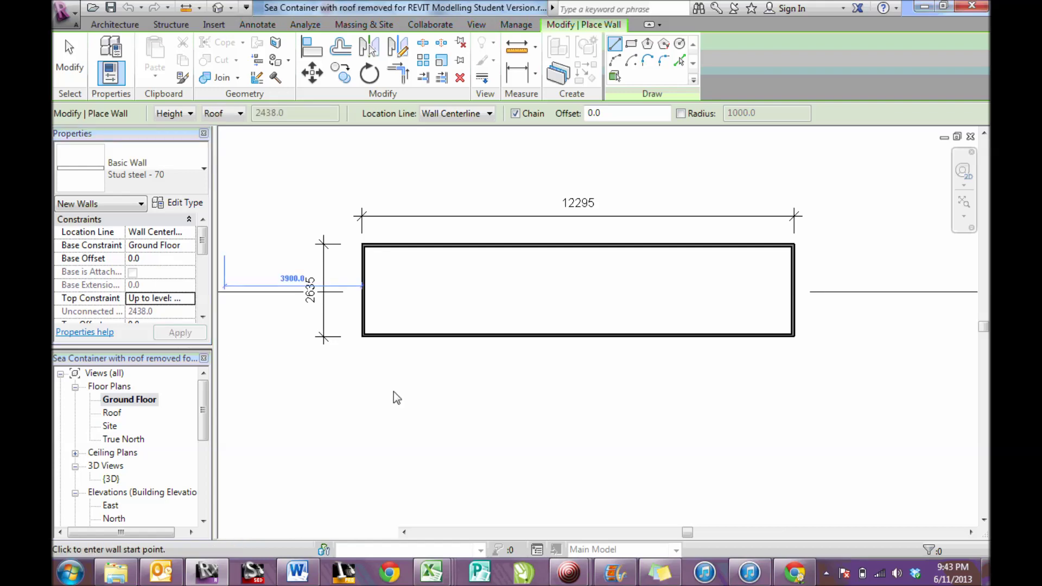
- Draw a full-width partition and a chained wall with vertical, 1800 horizontal and 700 angled segments
left_click(453, 248)
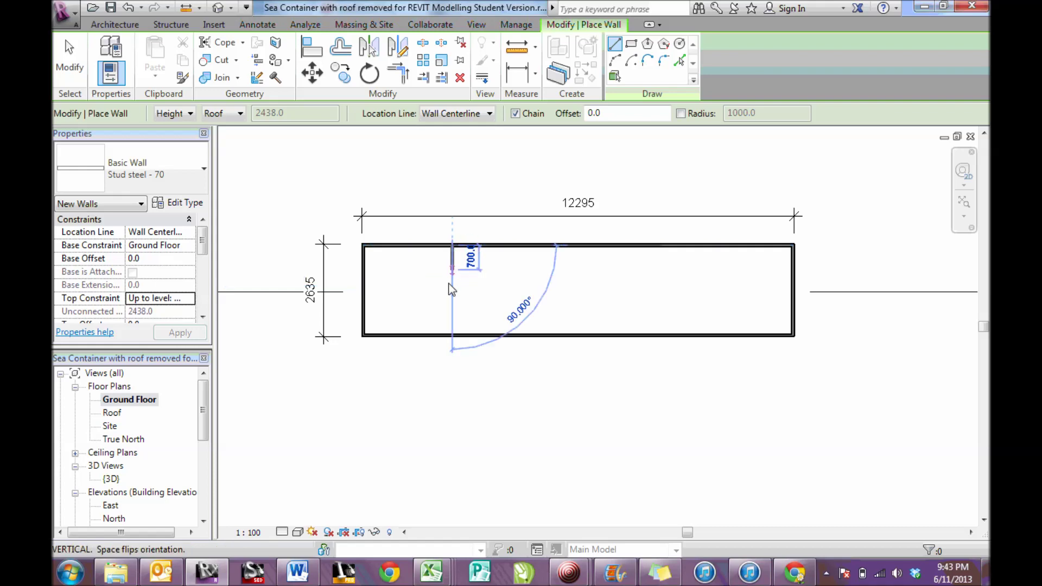
left_click(450, 338)
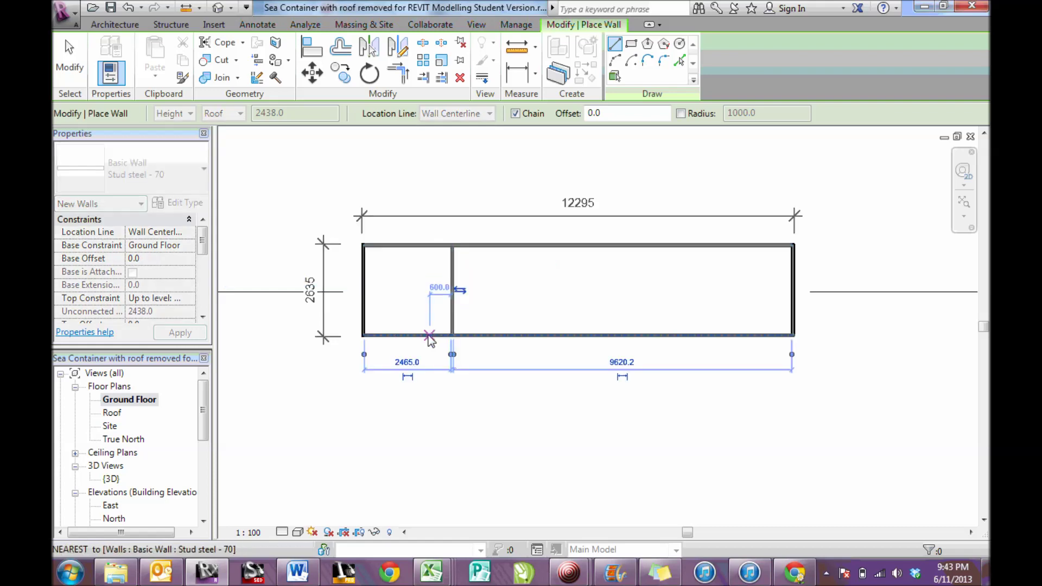
left_click(591, 248)
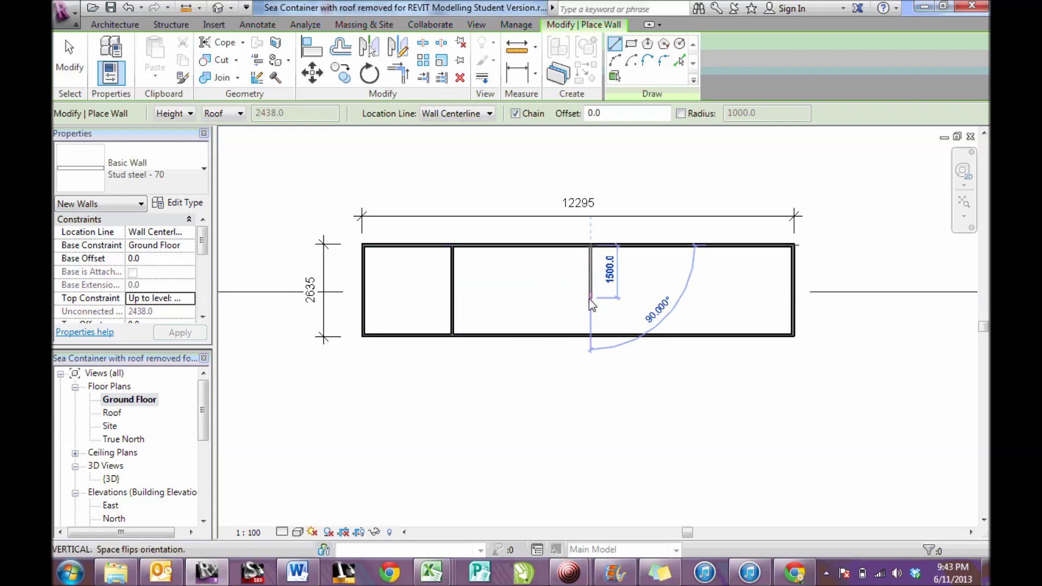
left_click(589, 299)
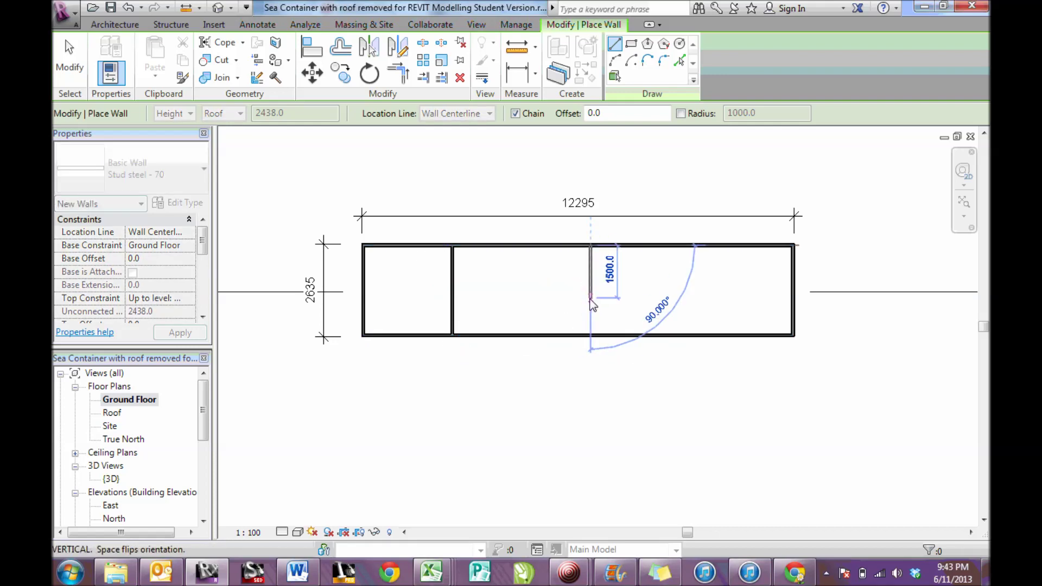
left_click(656, 302)
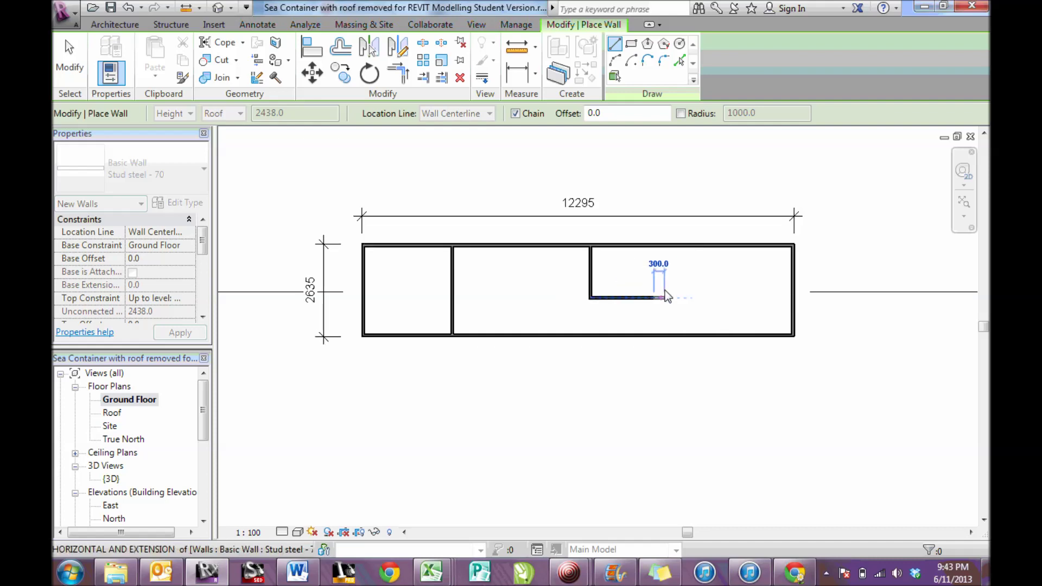
left_click(673, 282)
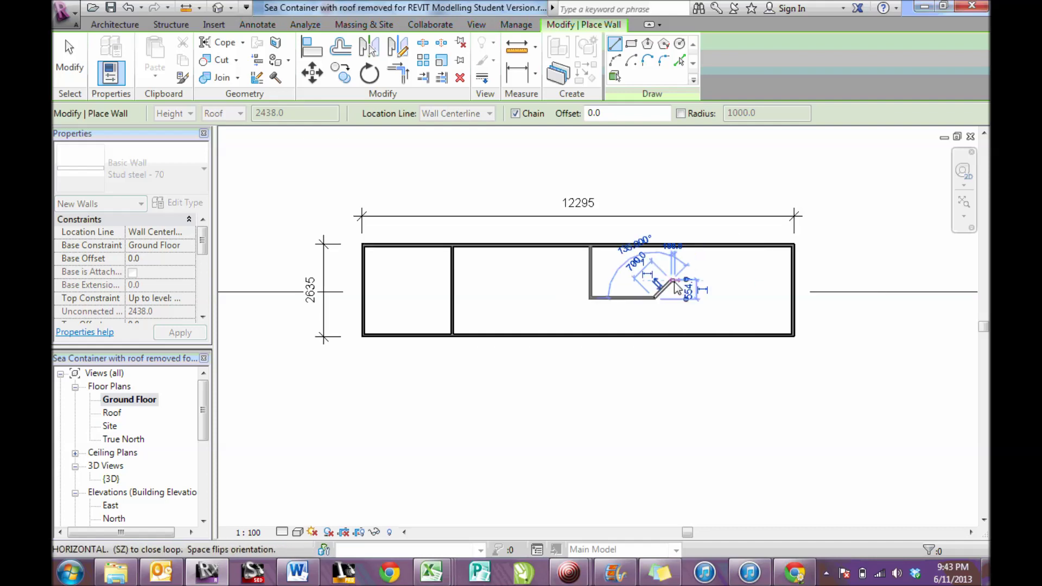
key("Escape")
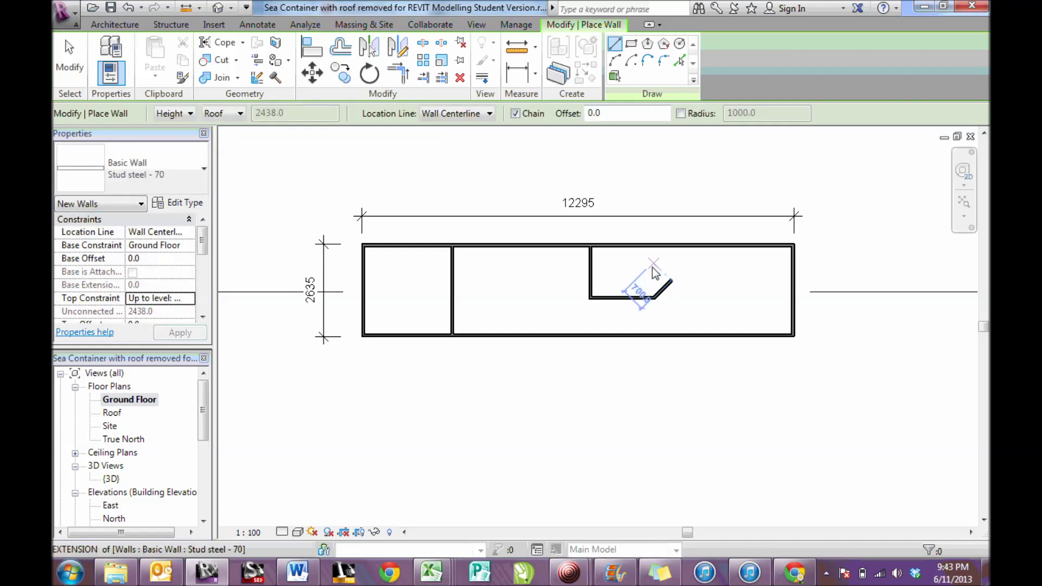
key("Escape")
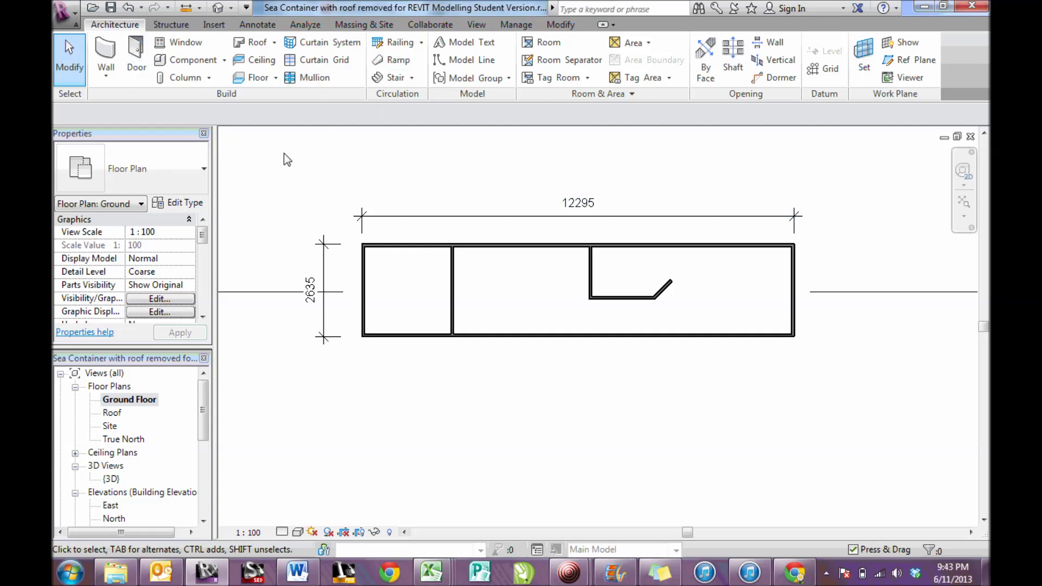
- Start placing doors using the M_Single-Flush 0915 x 2032mm type
left_click(137, 54)
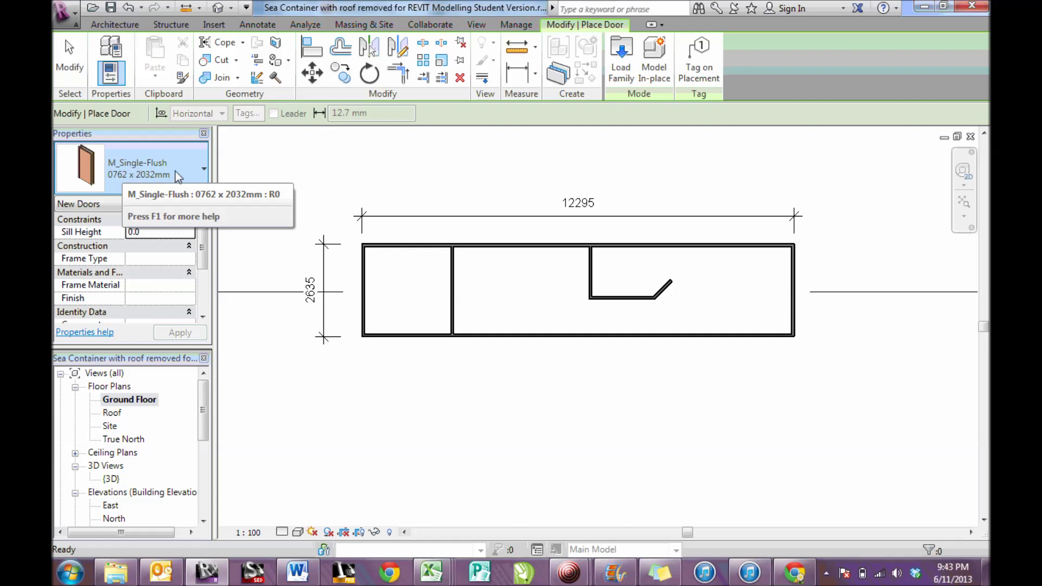
left_click(192, 169)
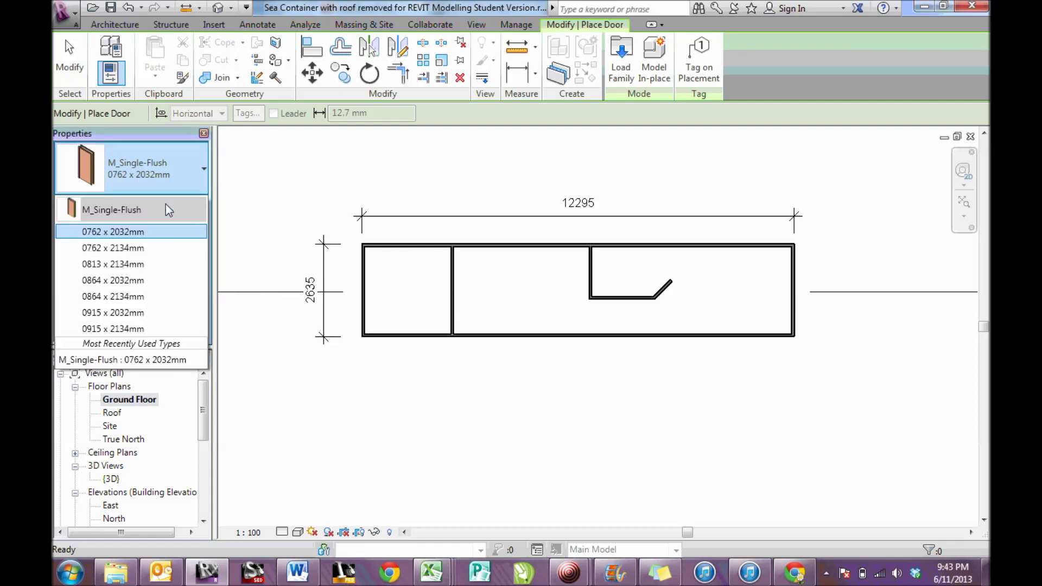
left_click(141, 313)
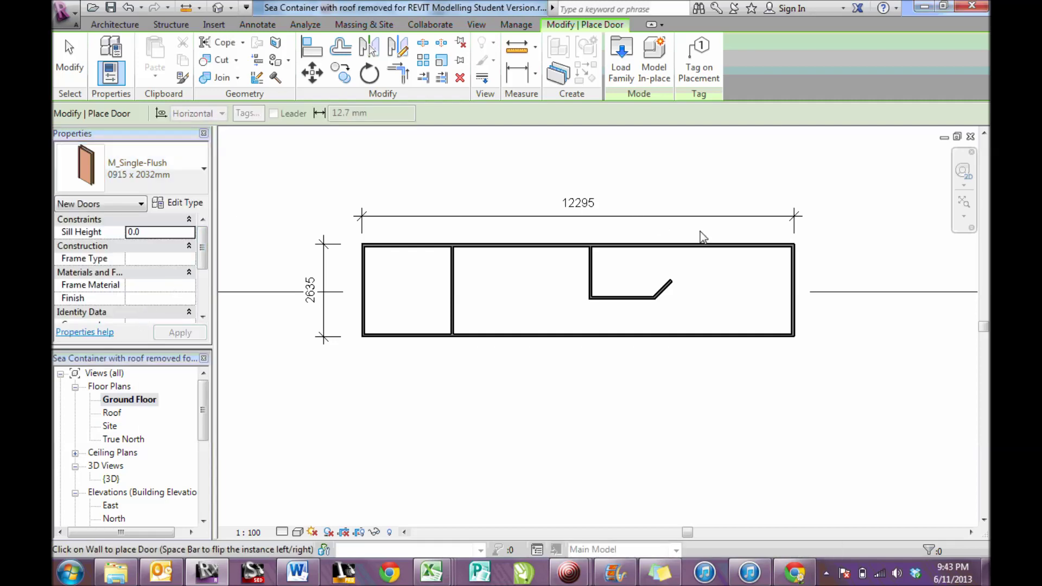
scroll(807, 266, "up", 2)
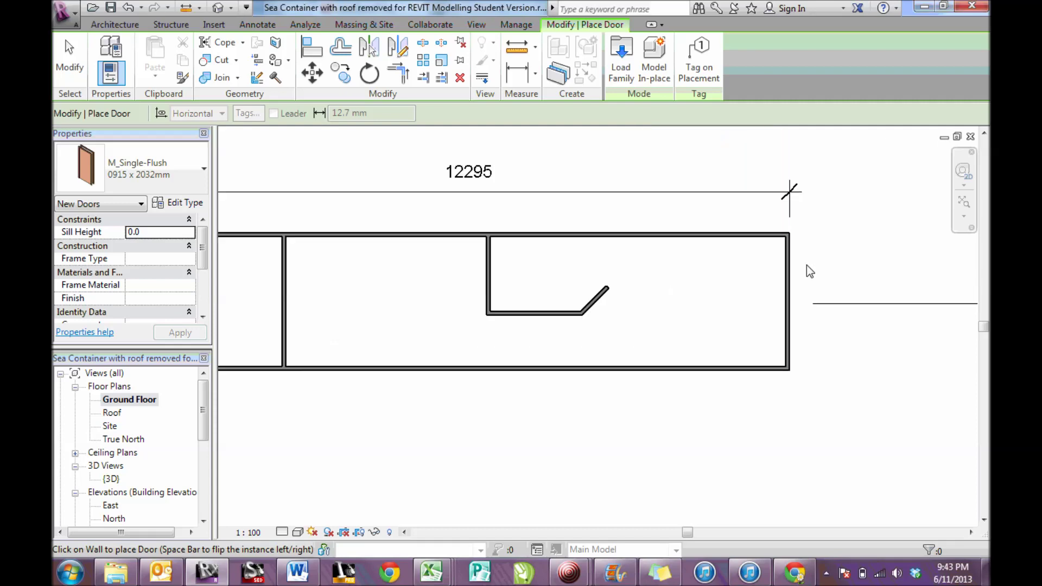
scroll(809, 271, "up", 2)
scroll(815, 297, "up", 1)
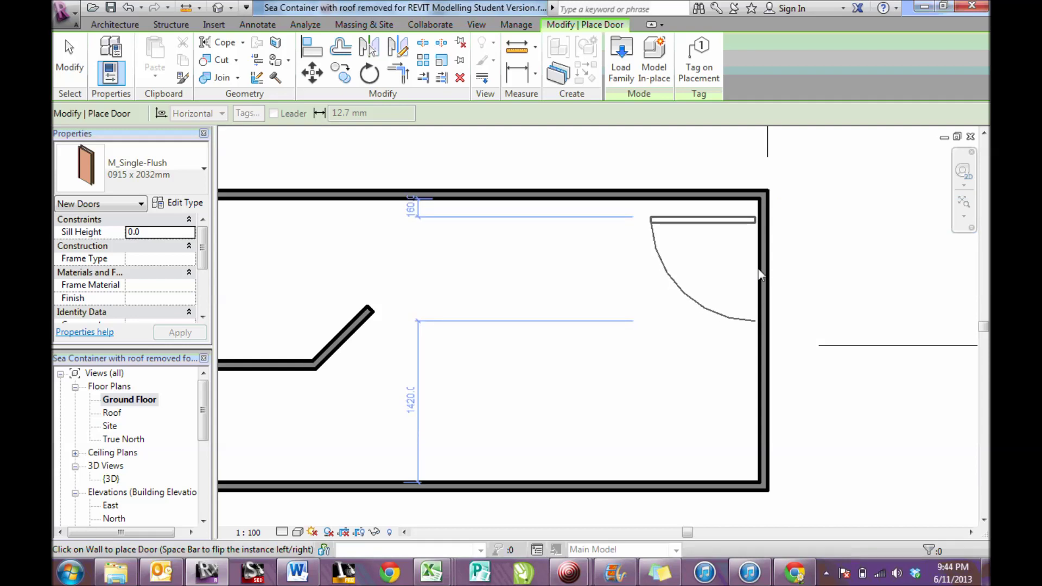
- Place single-flush doors in the container's right end wall and the left partition wall
left_click(731, 259)
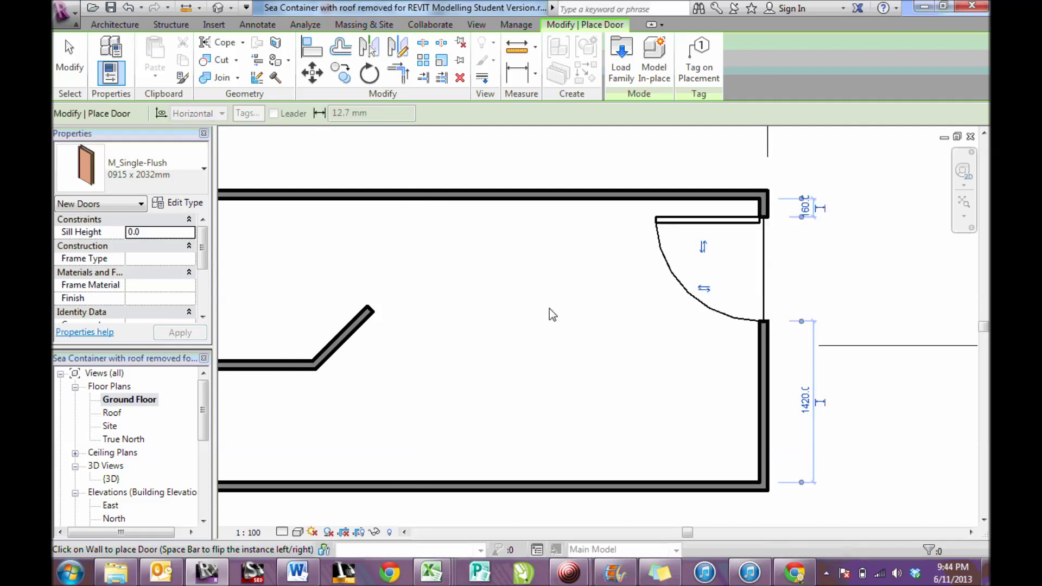
middle_click_drag(549, 305, 798, 314)
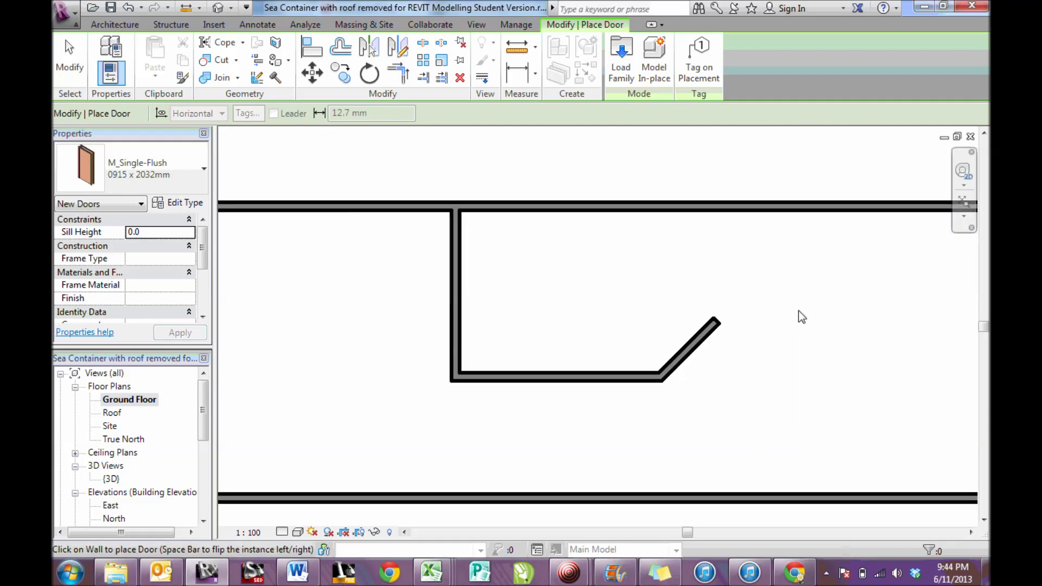
middle_click_drag(564, 306, 798, 279)
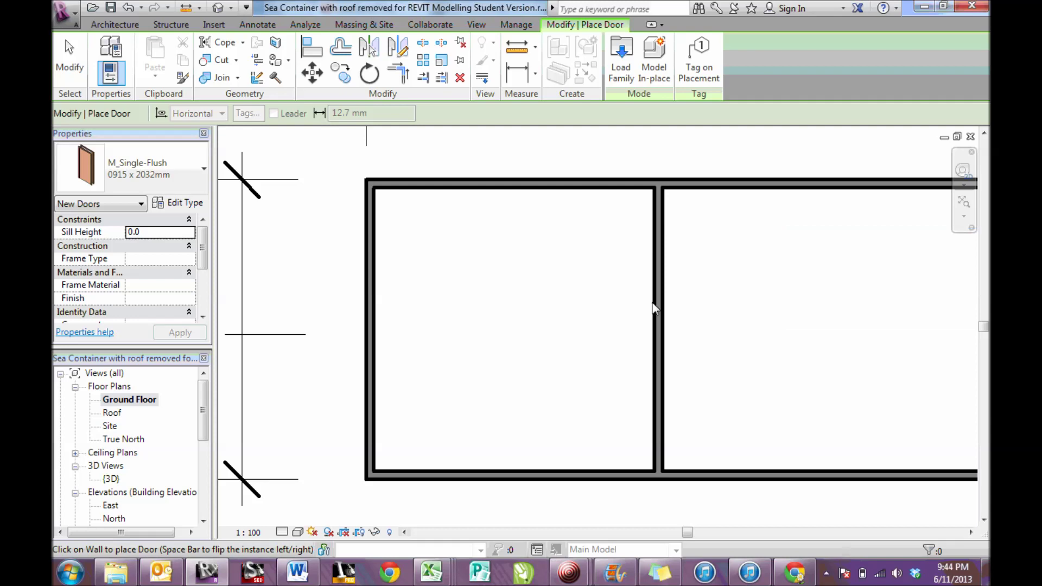
left_click(655, 256)
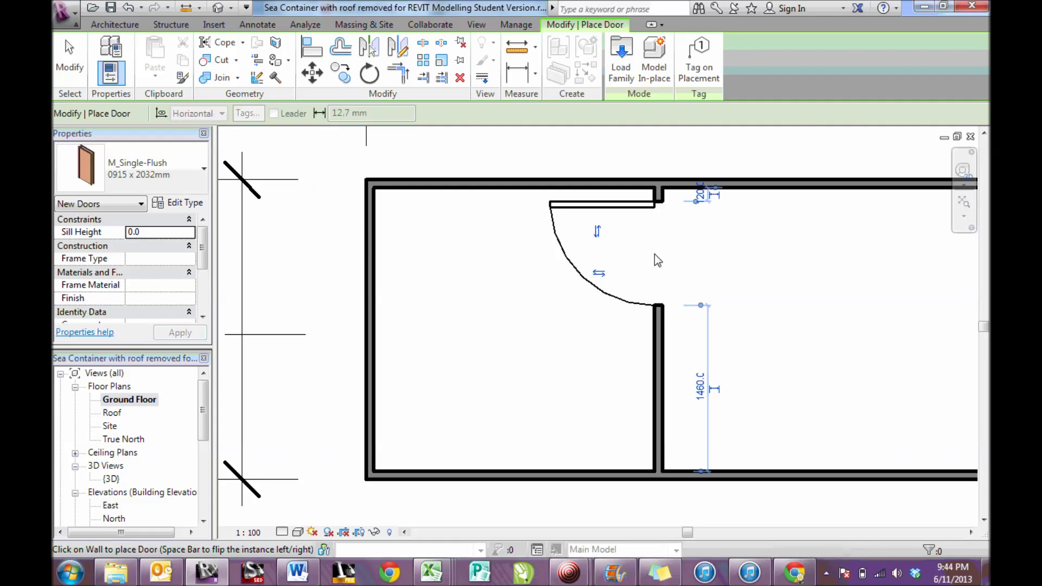
scroll(655, 253, "down", 4)
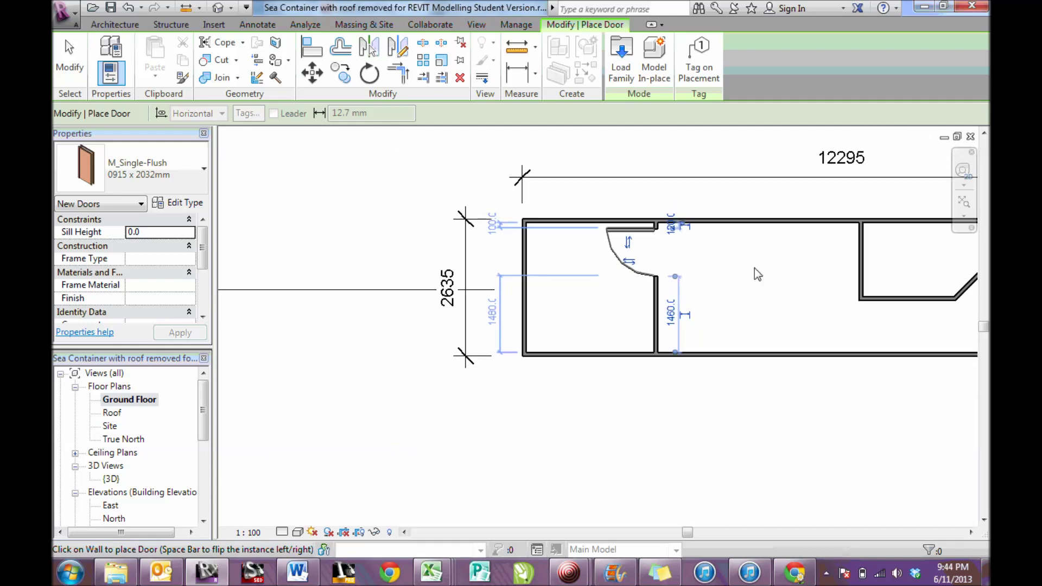
middle_click_drag(758, 274, 516, 282)
left_click(100, 25)
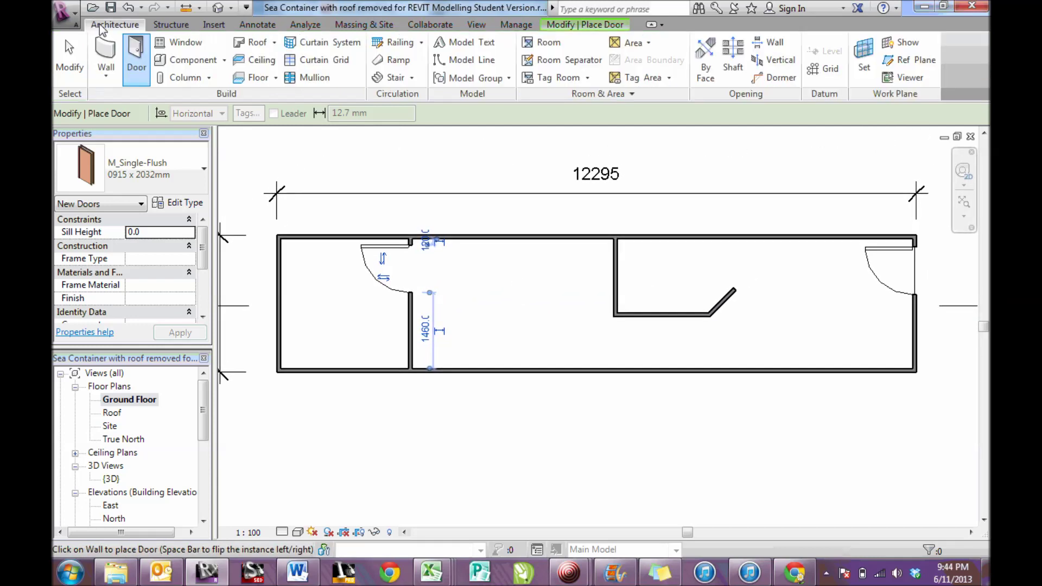
- Place two M_Fixed 0915 x 1830mm windows side by side in the bottom wall
left_click(181, 44)
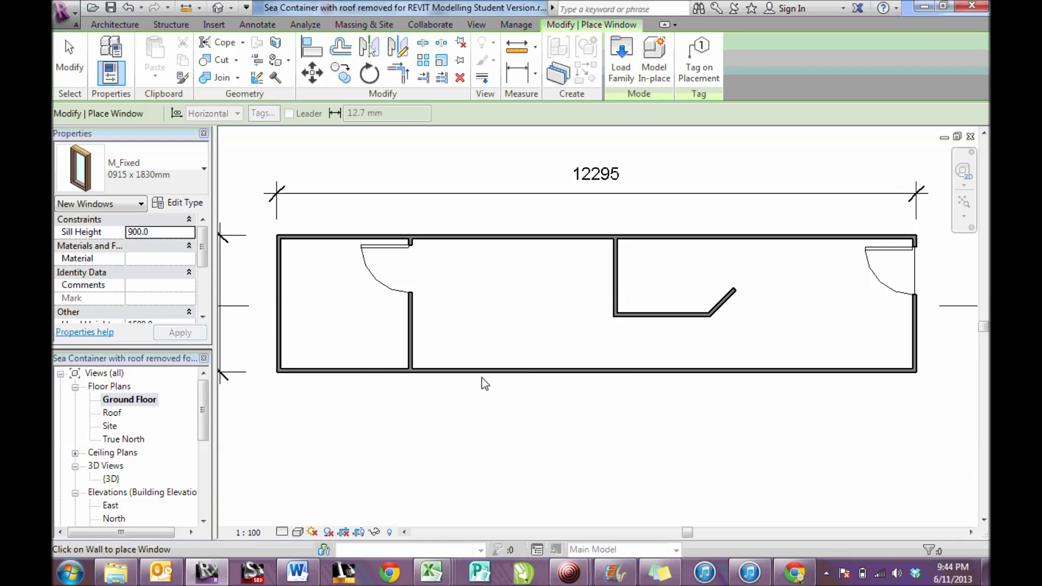
scroll(472, 389, "up", 2)
scroll(472, 386, "up", 3)
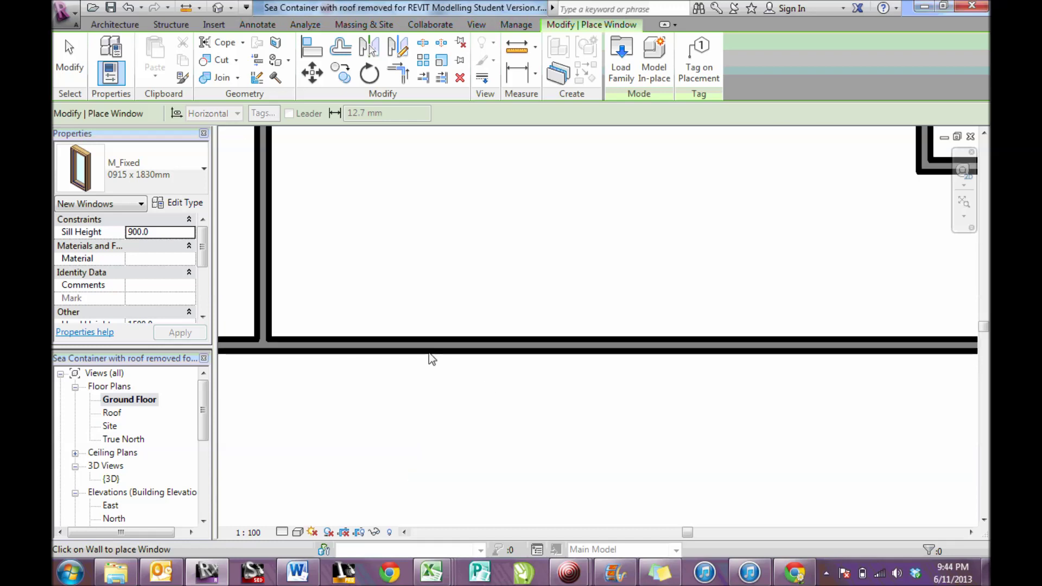
left_click(175, 158)
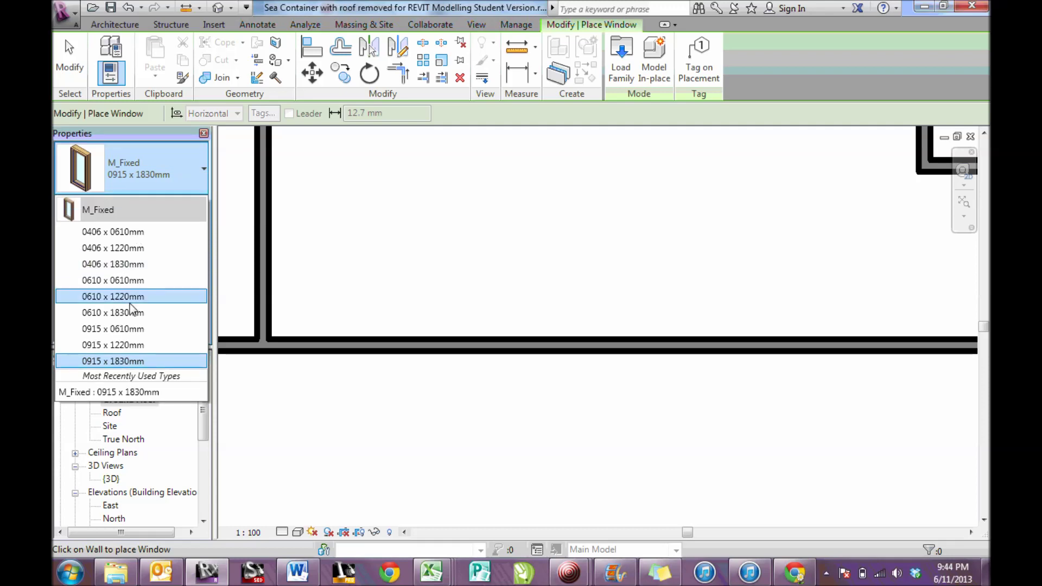
left_click(132, 362)
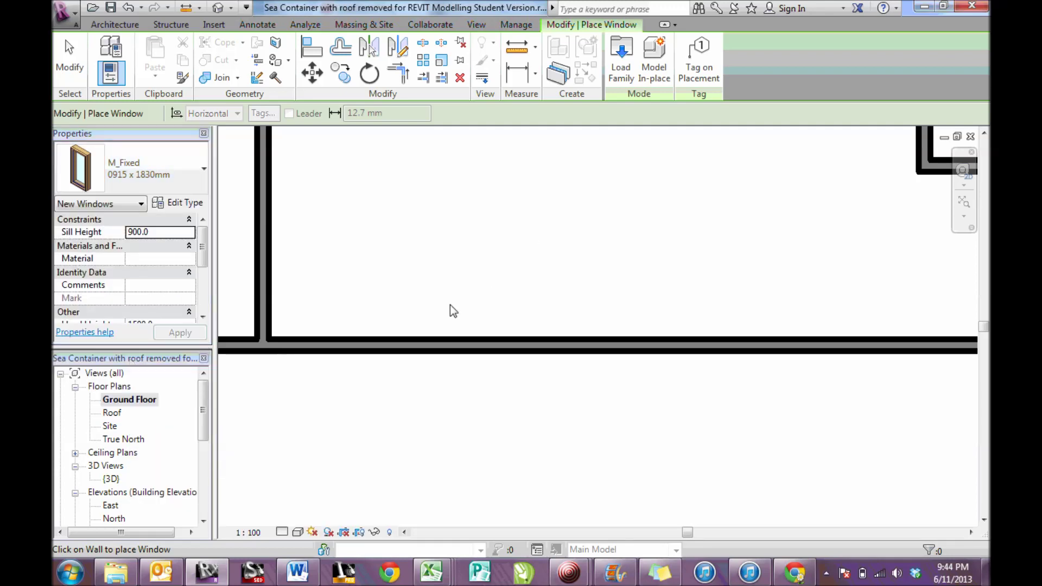
left_click(449, 353)
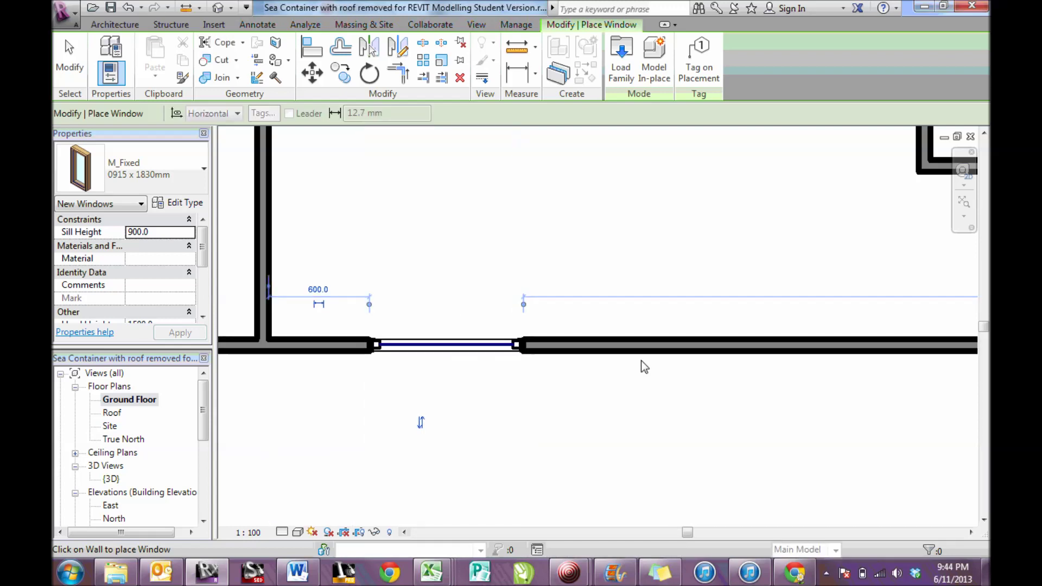
left_click(658, 353)
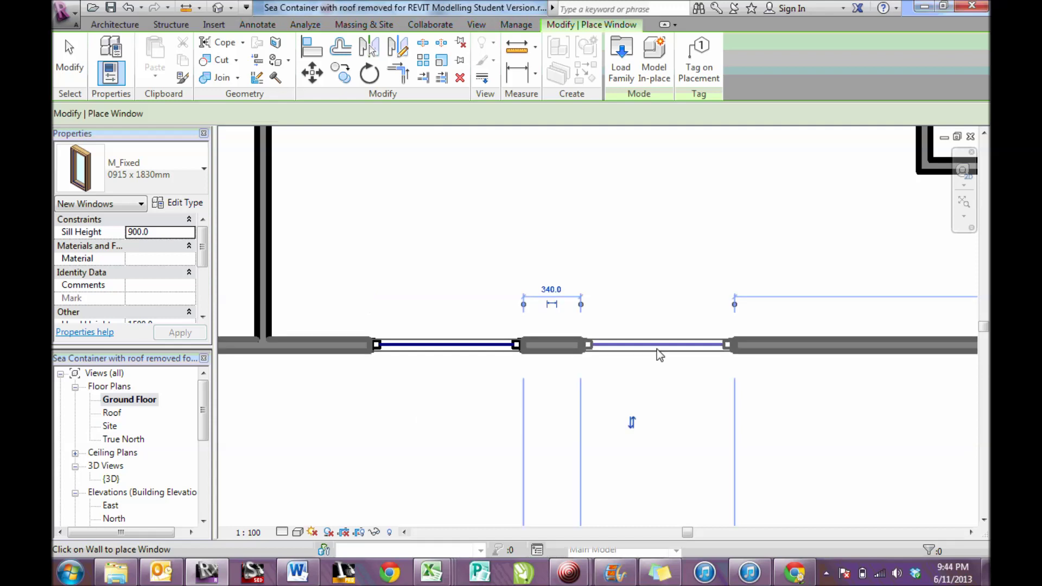
- Add more fixed windows in the right end wall, the bottom wall near the end, and the top wall
scroll(723, 254, "down", 2)
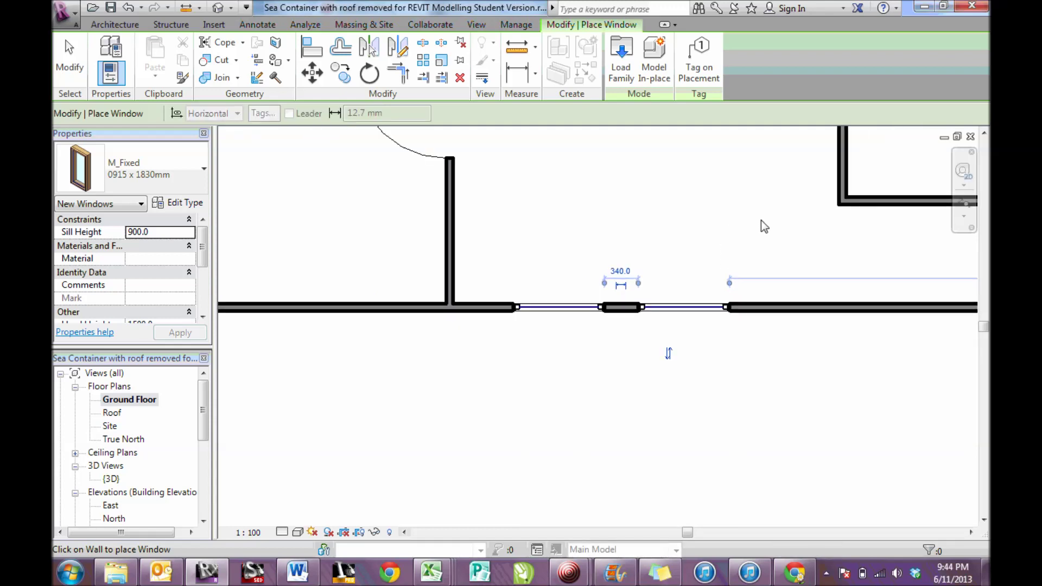
scroll(763, 226, "down", 1)
middle_click_drag(766, 226, 468, 226)
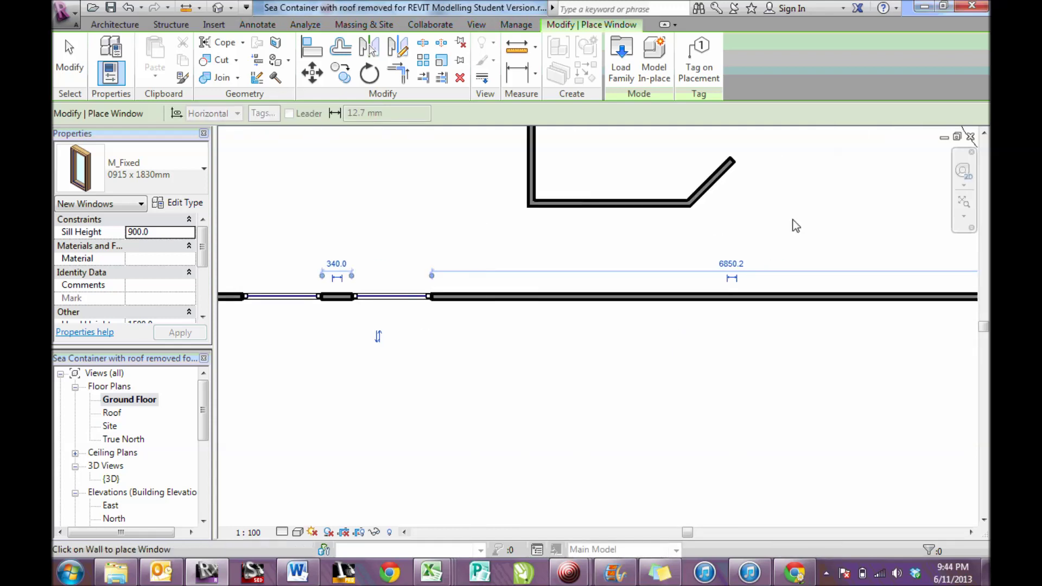
middle_click_drag(793, 225, 534, 350)
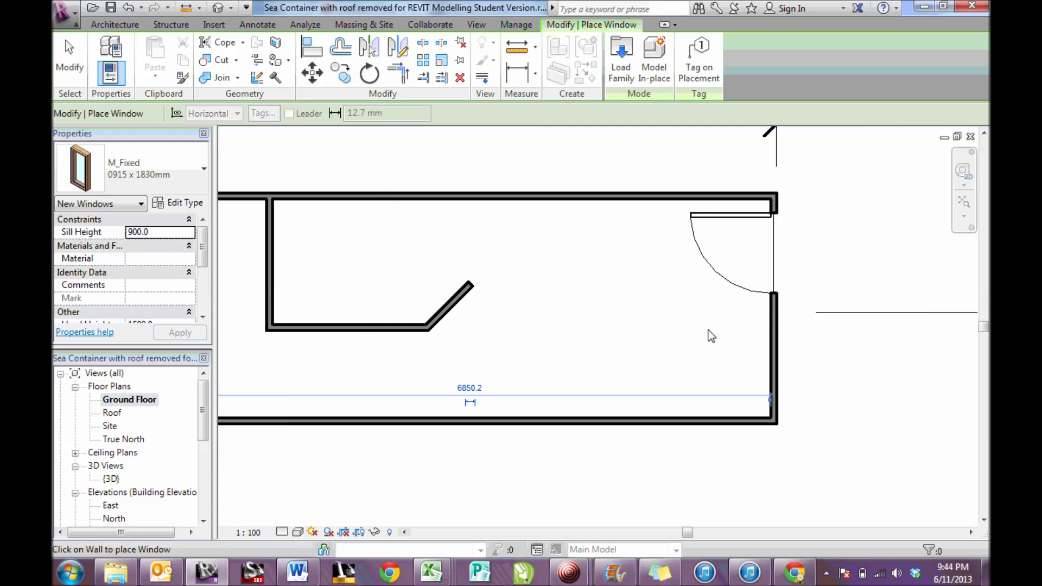
left_click(781, 364)
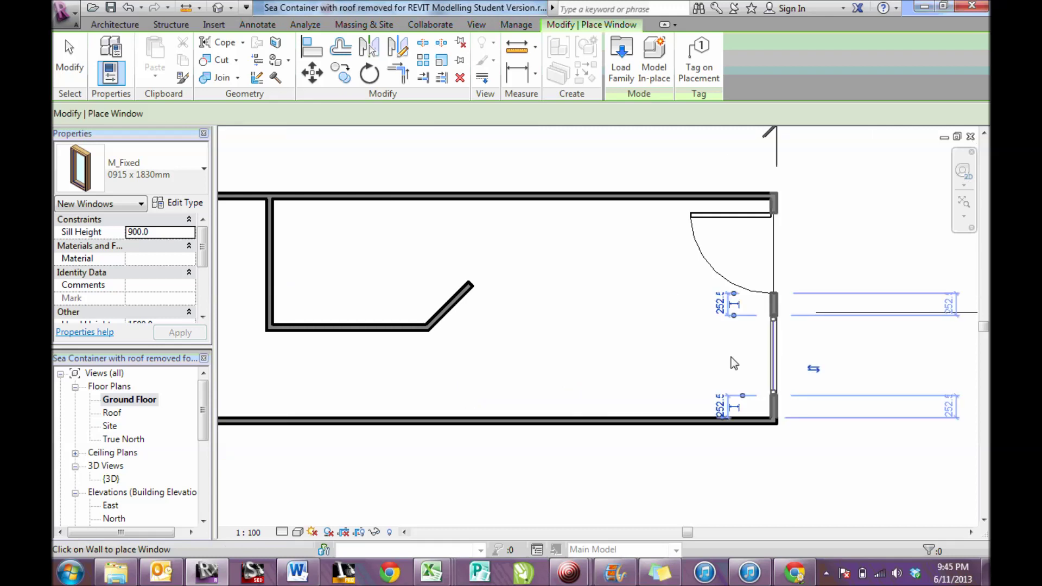
left_click(710, 428)
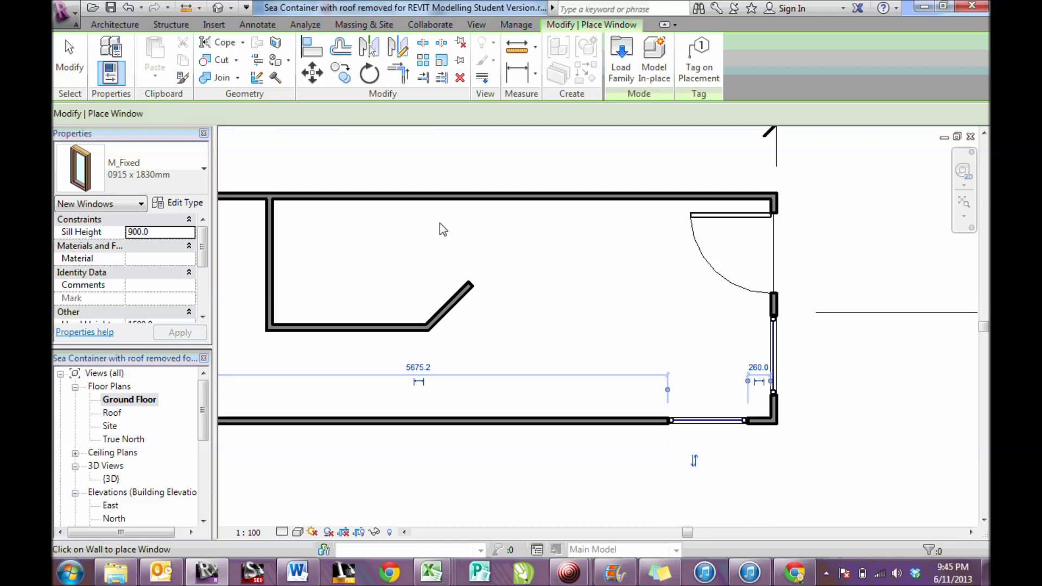
left_click(362, 201)
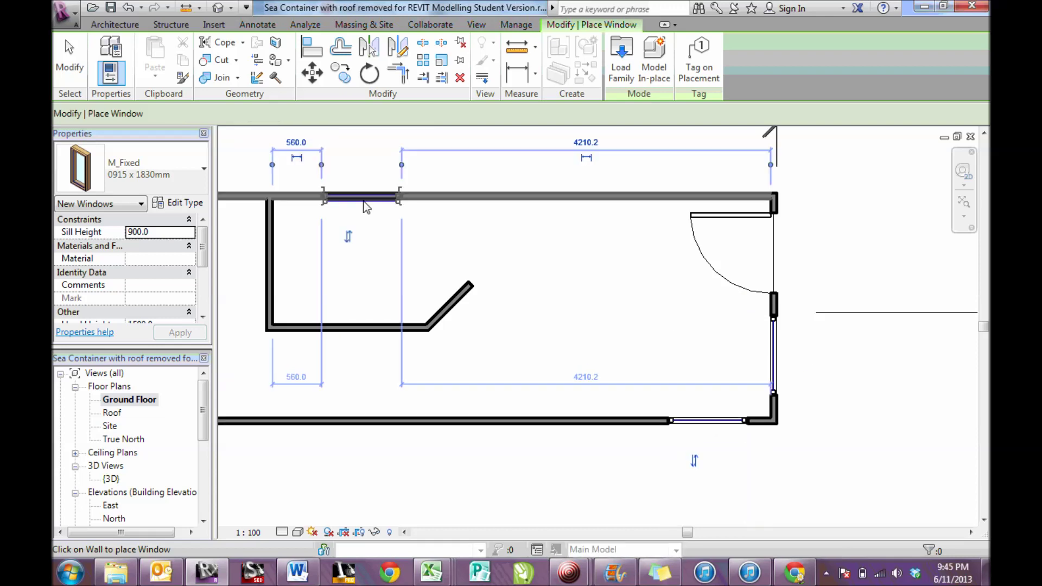
scroll(604, 270, "down", 3)
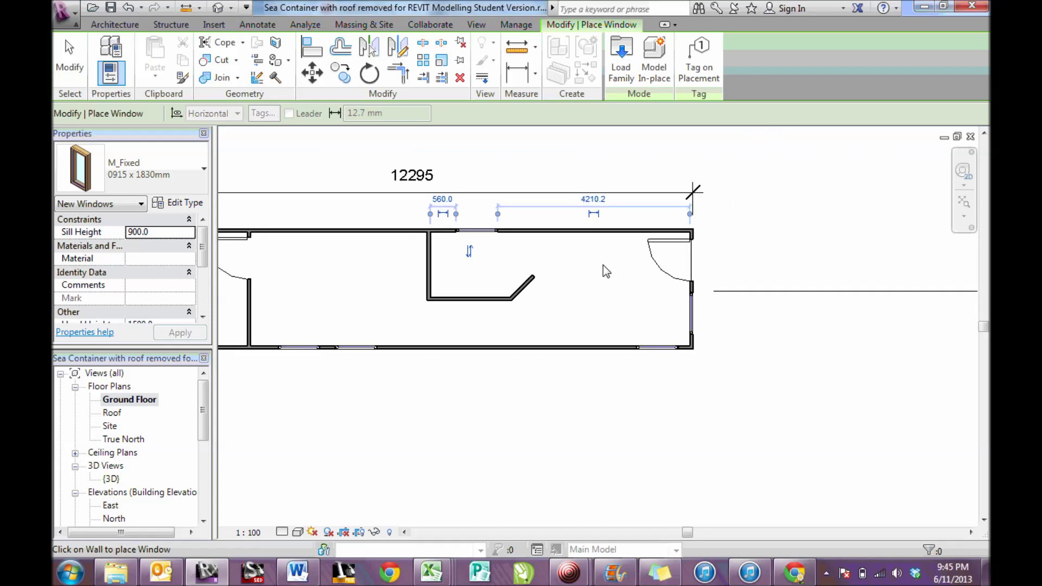
middle_click_drag(603, 265, 792, 267)
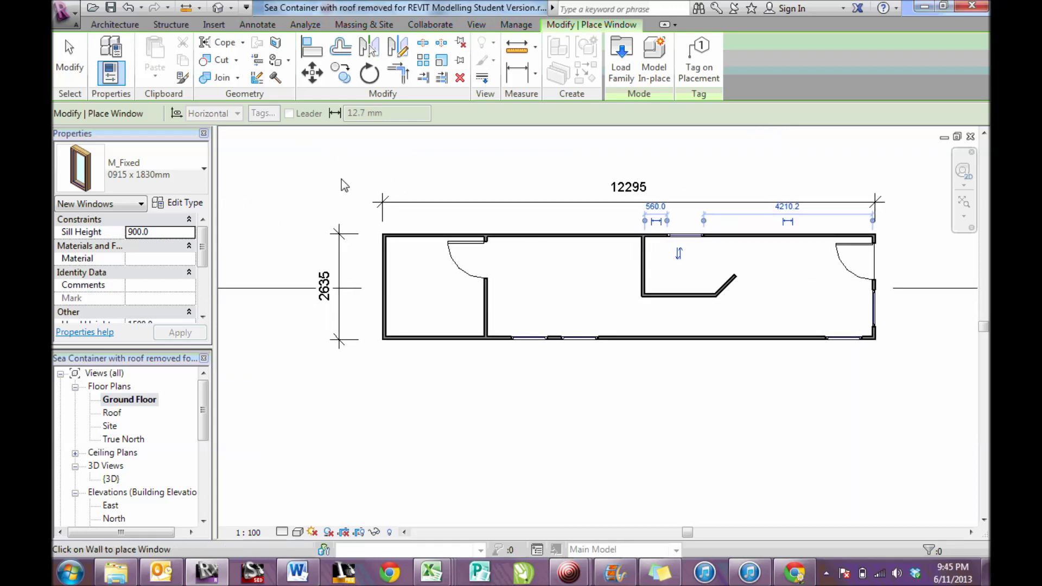
left_click(121, 26)
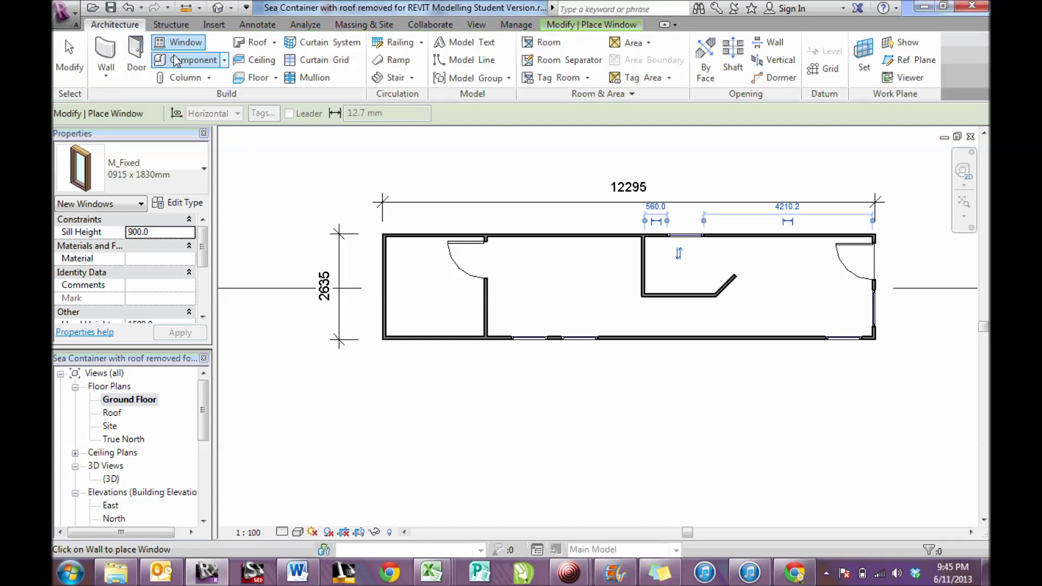
- Load M_Bed-Standard.rfa from the International Metric Library Furniture folder into the project
left_click(197, 61)
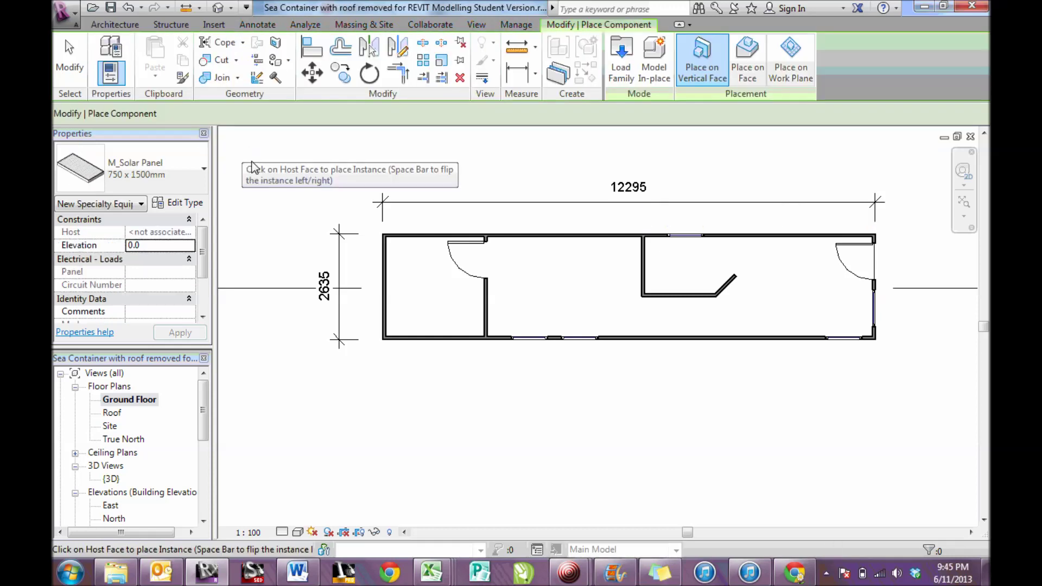
left_click(191, 209)
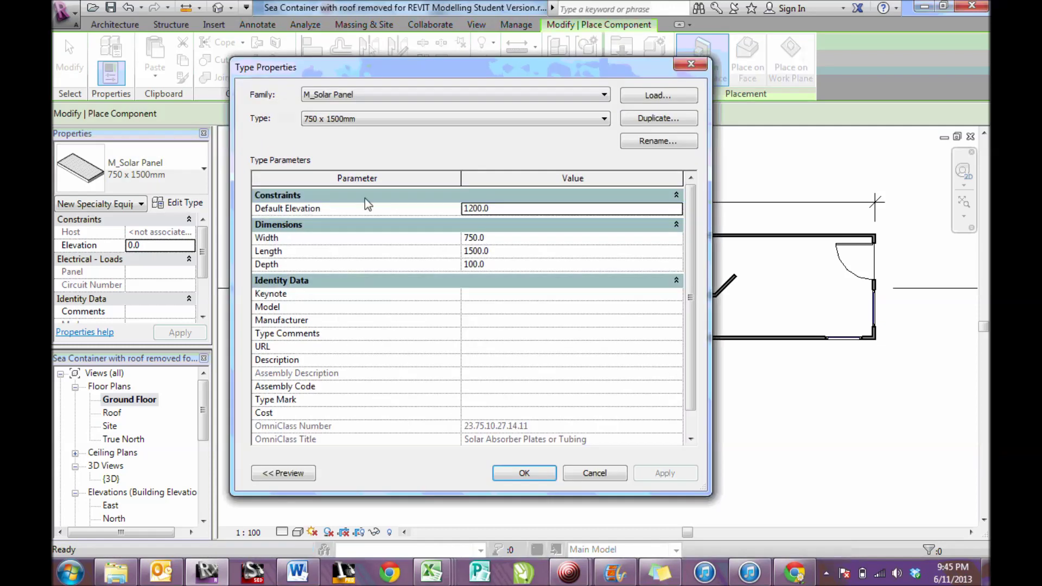
left_click(646, 97)
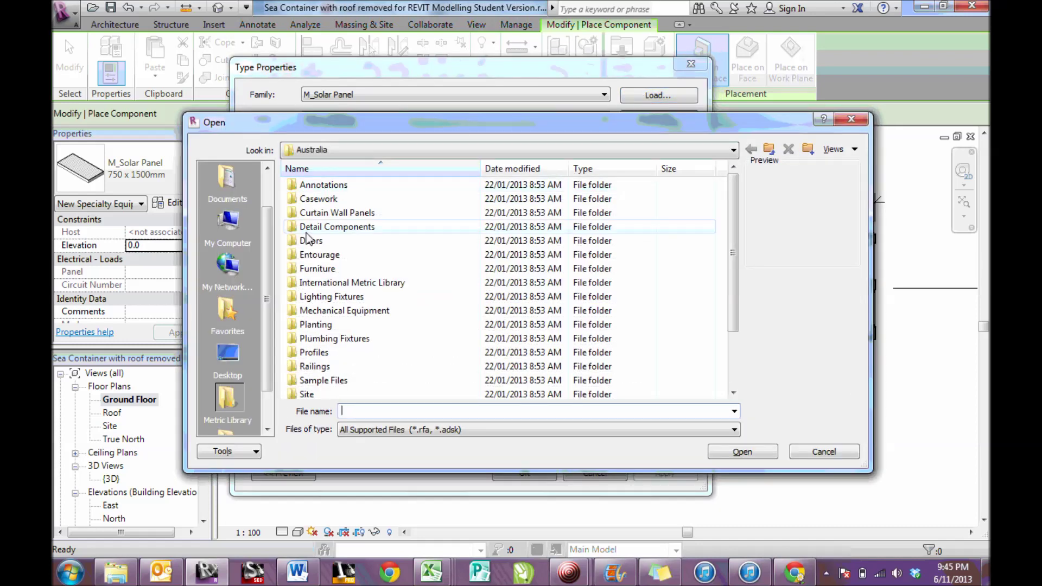
double_click(326, 283)
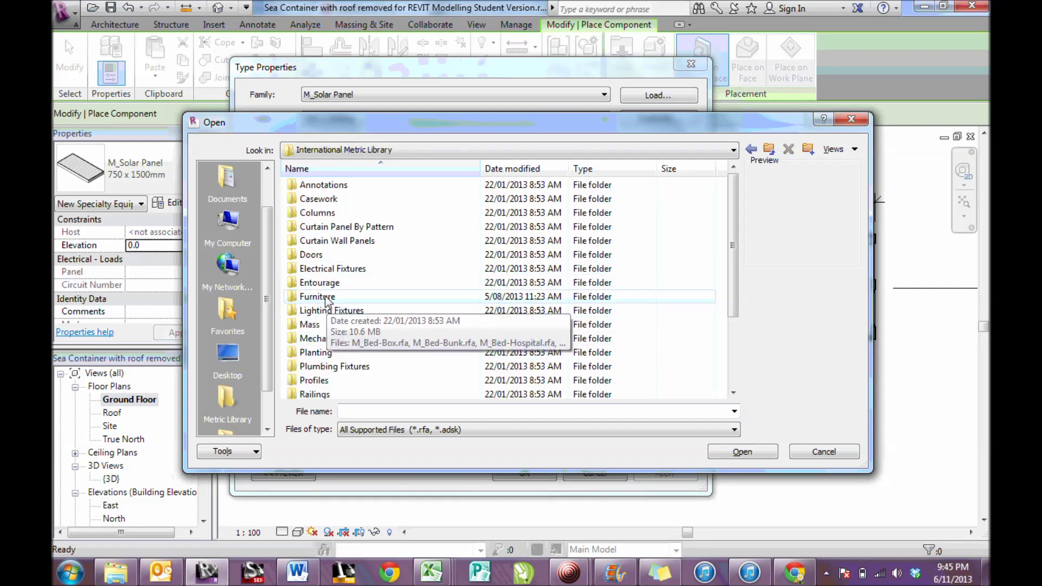
double_click(326, 298)
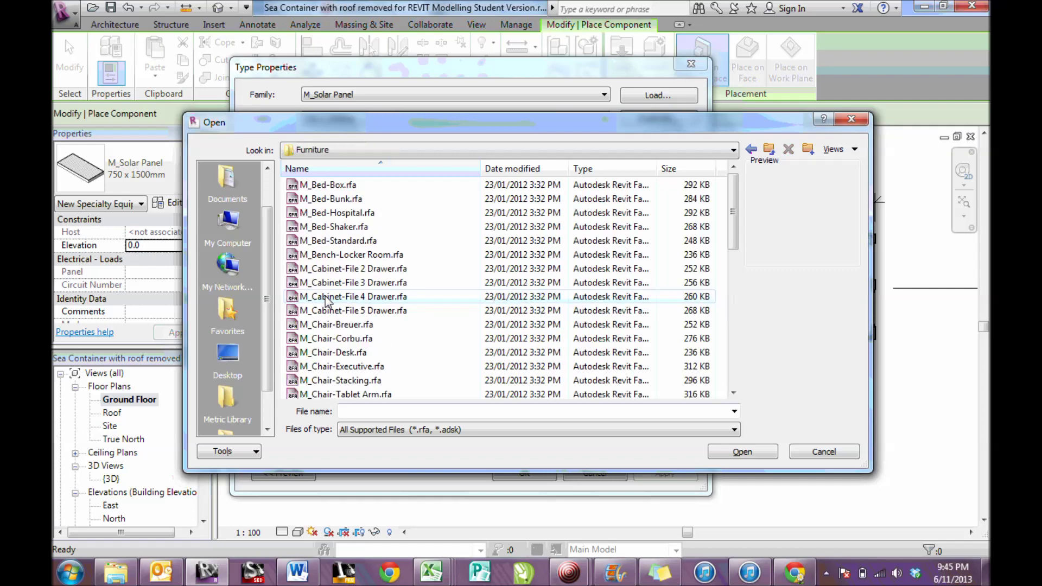
left_click(348, 242)
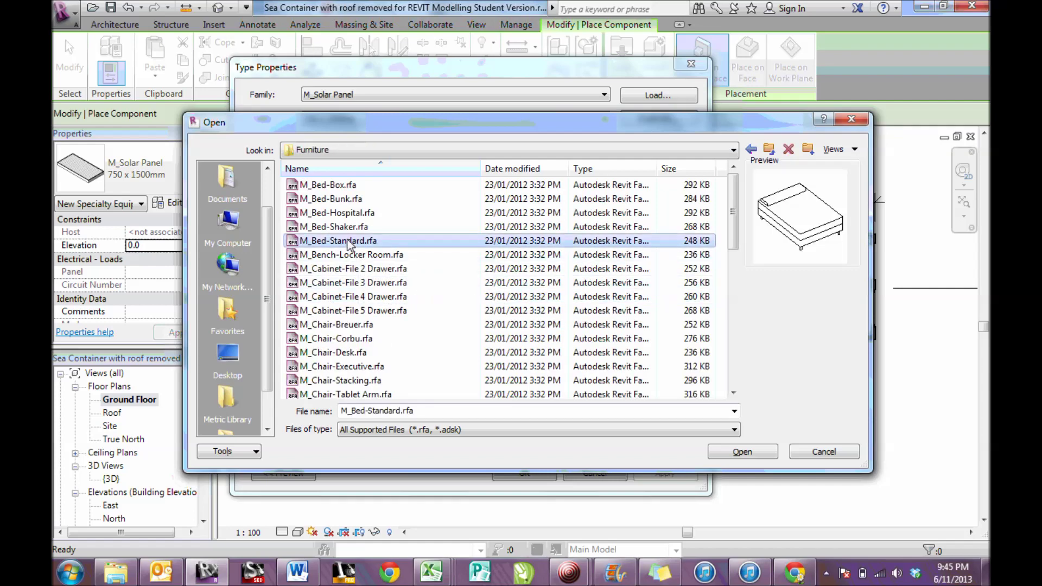
left_click(742, 452)
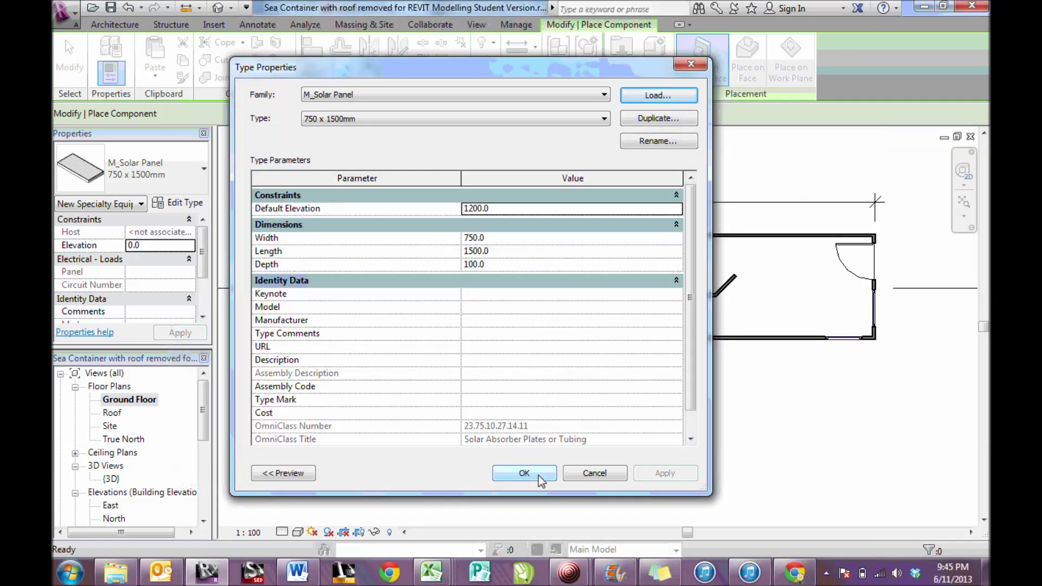
left_click(525, 473)
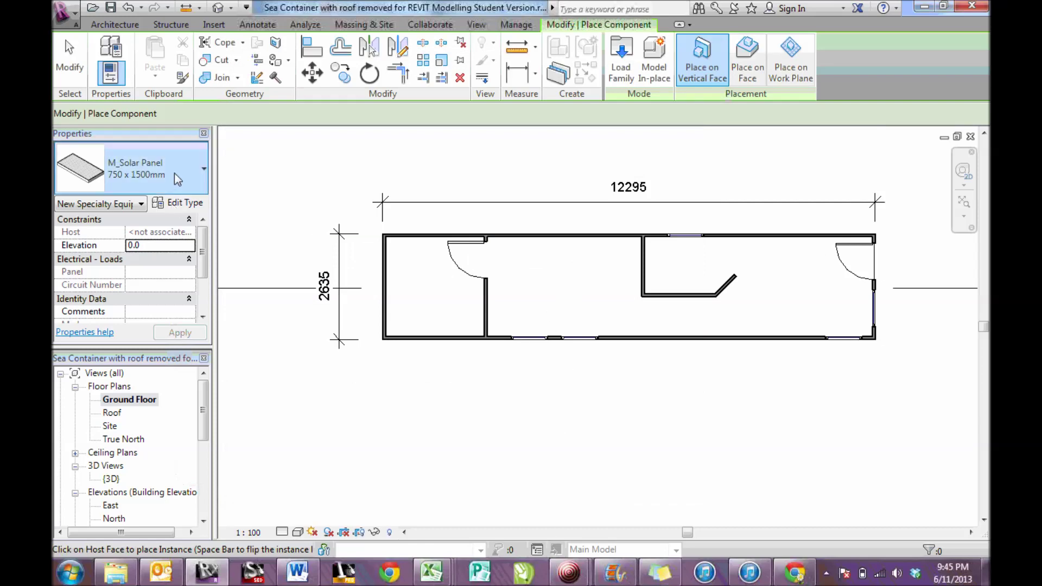
- Place an M_Bed-Standard 1372 x 1905mm - Double bed in the container's left room
left_click(184, 182)
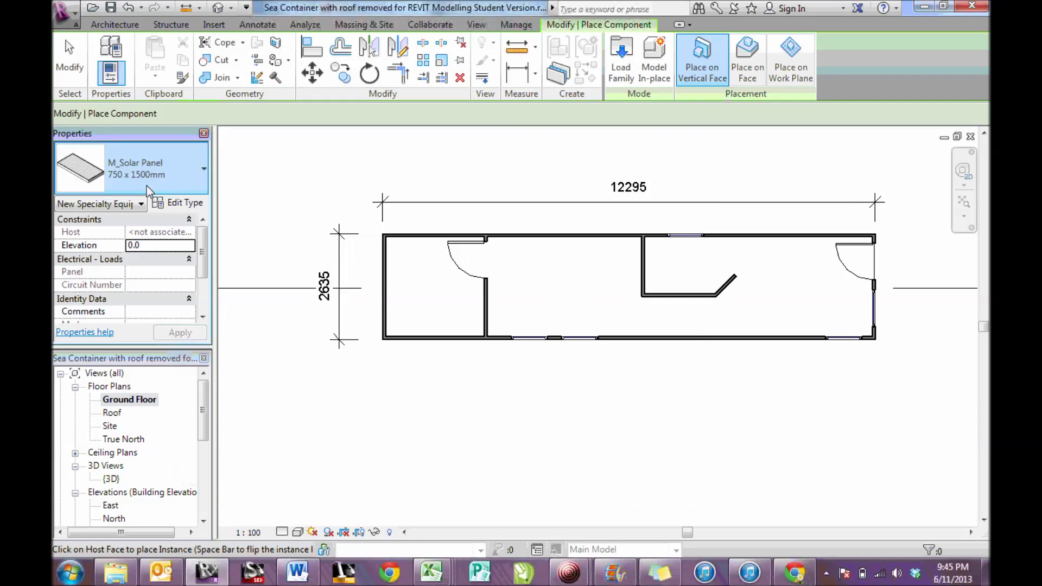
left_click(145, 186)
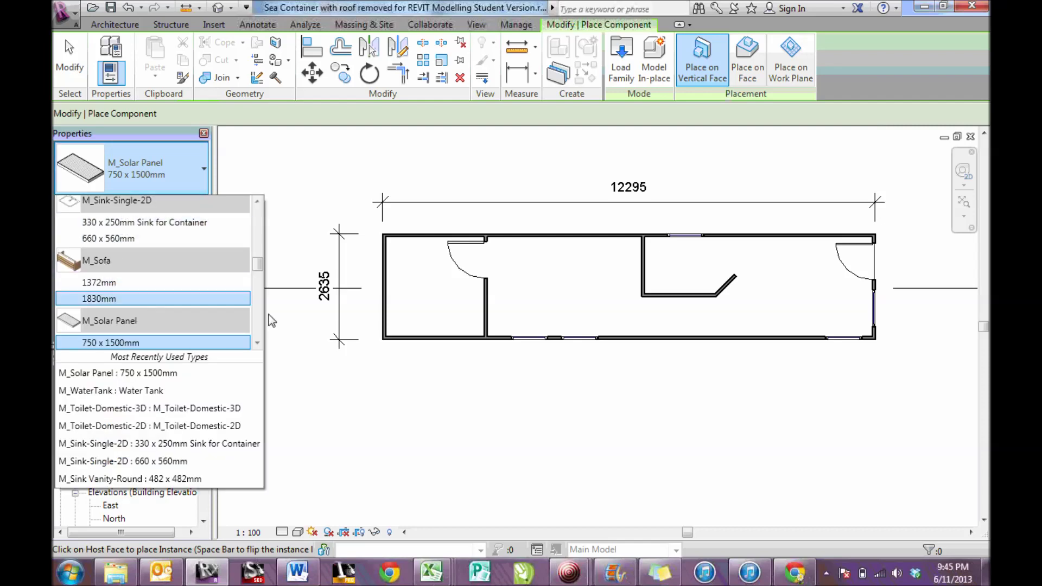
left_click_drag(258, 265, 259, 228)
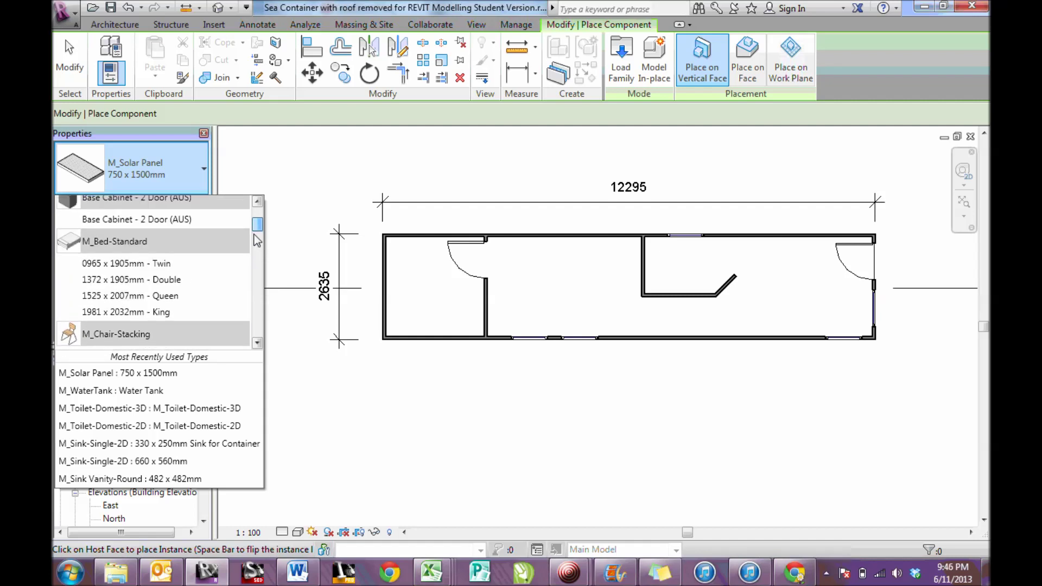
left_click(143, 282)
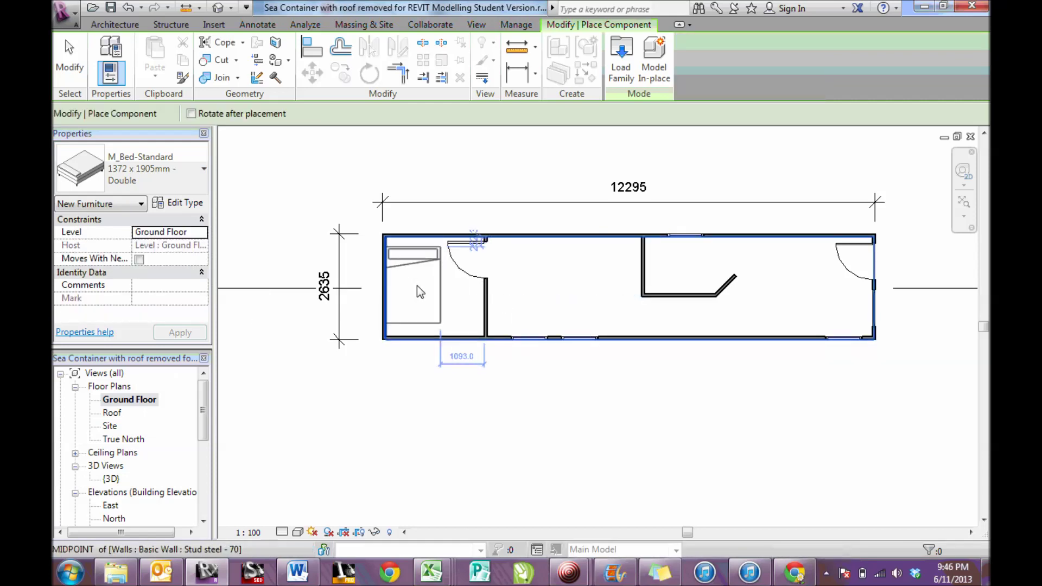
left_click(418, 289)
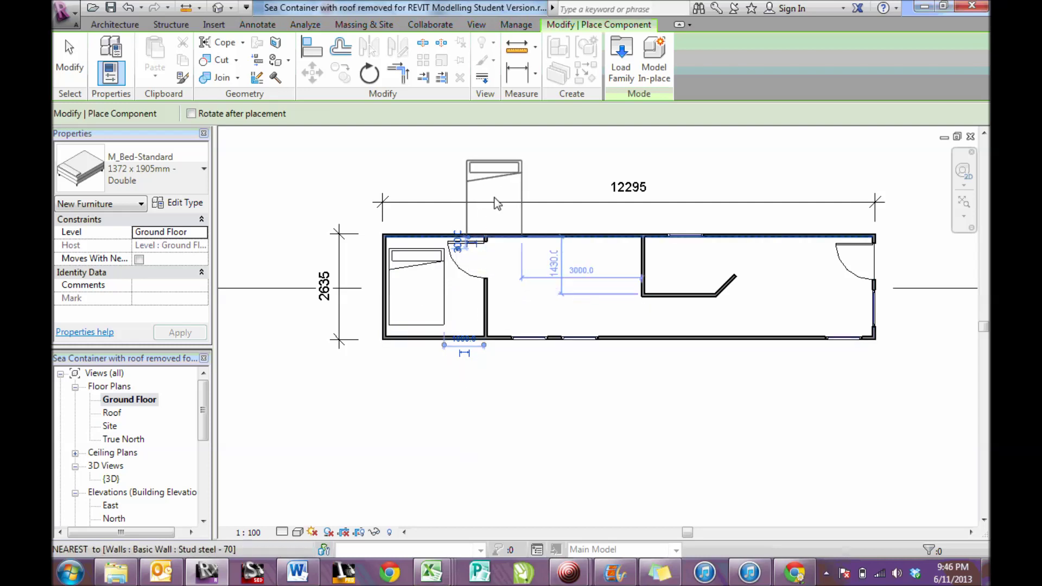
key("Escape")
key("Escape")
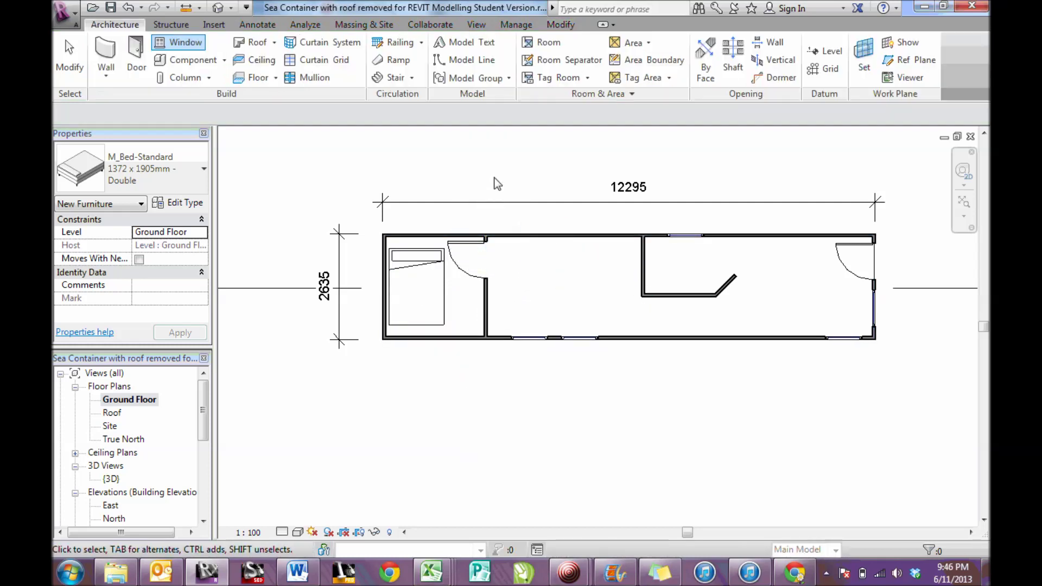
- Load the M_Desk 1525 x 762mm family and place one desk in the middle room
left_click(192, 60)
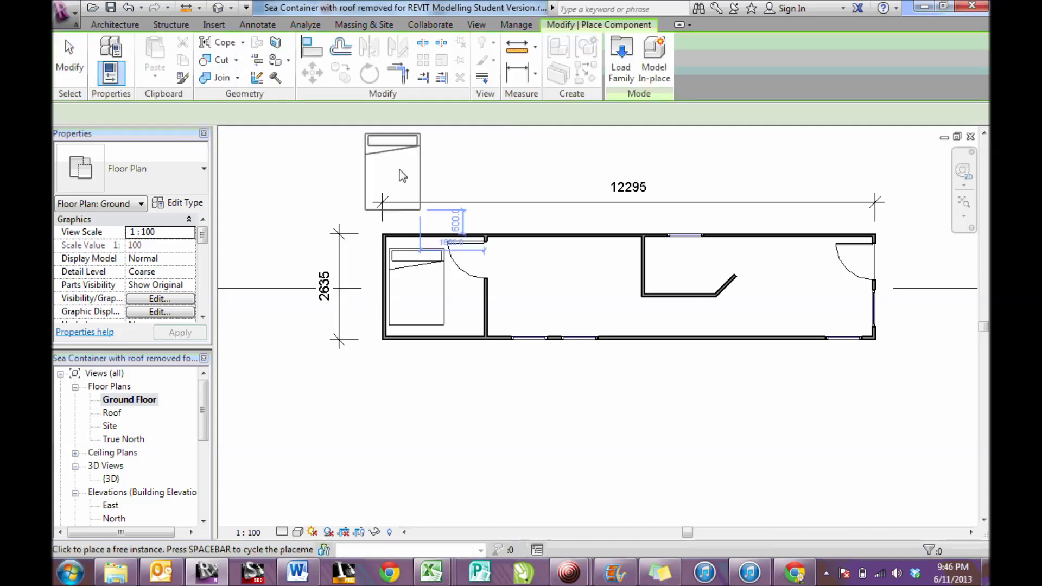
left_click(181, 203)
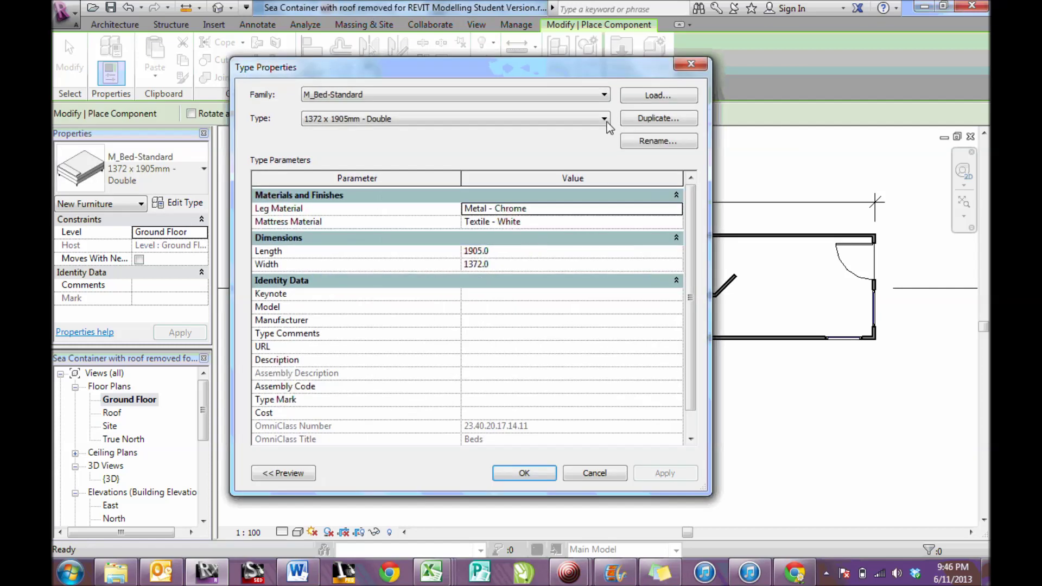
left_click(641, 103)
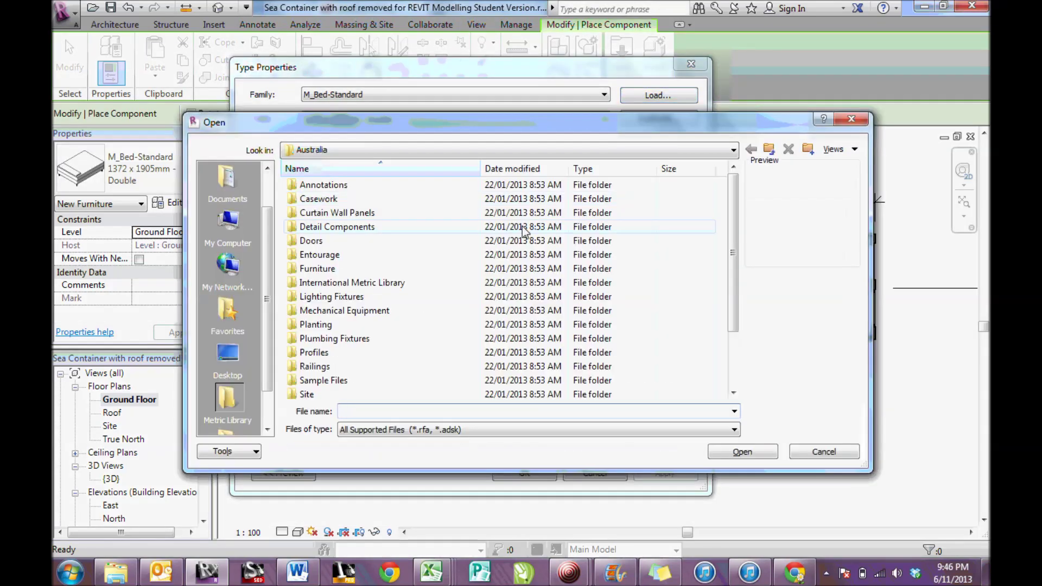
double_click(330, 283)
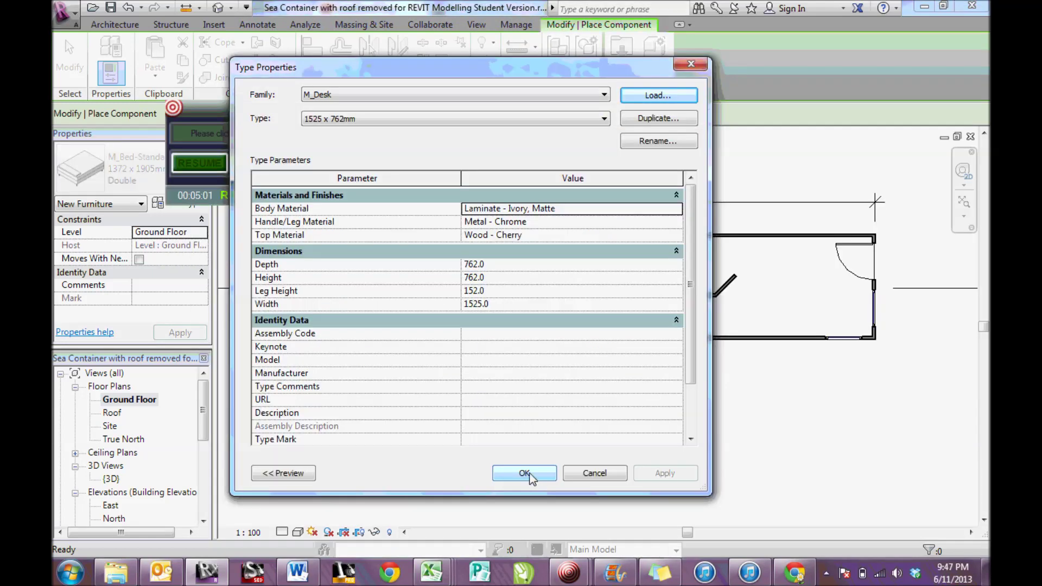
left_click(530, 473)
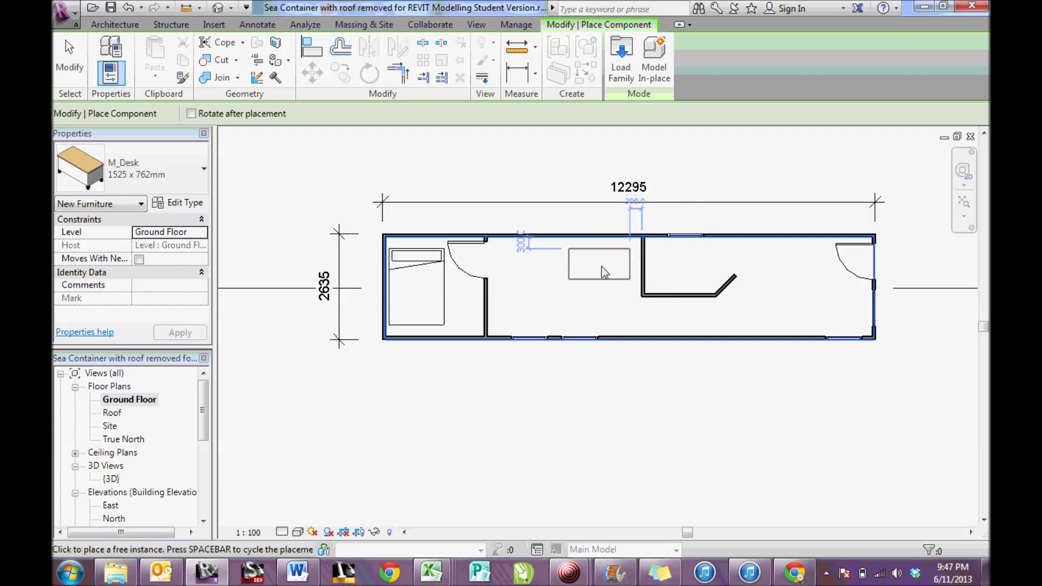
left_click(601, 266)
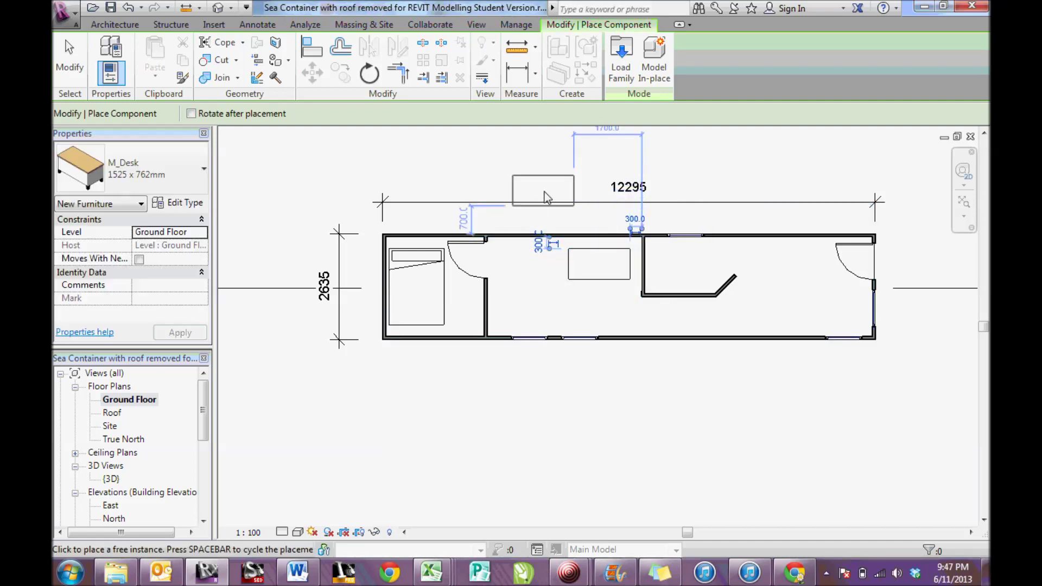
key("Escape")
key("Escape")
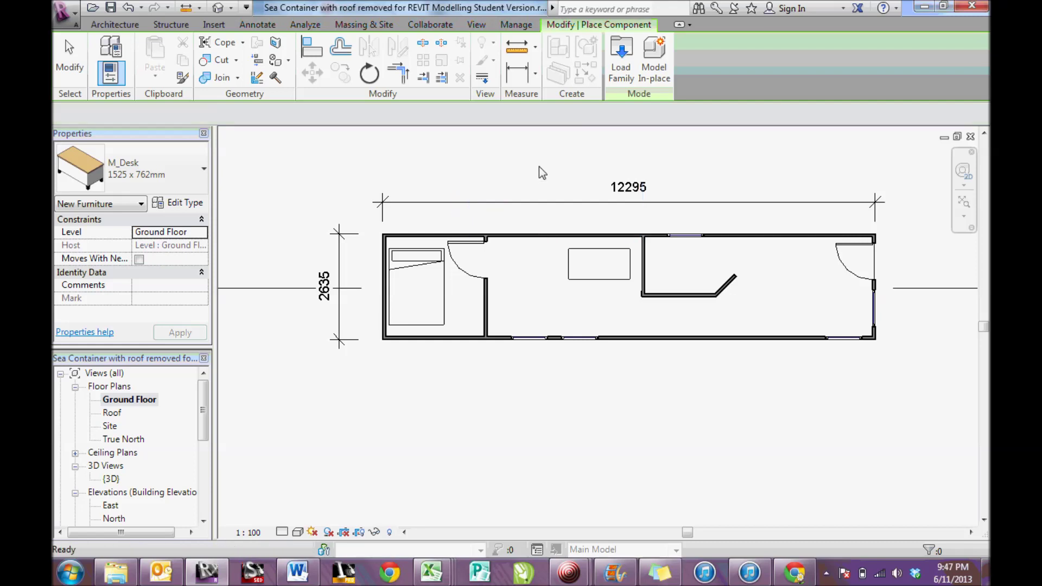
- Move the desk up against the middle room's top wall
scroll(603, 284, "up", 2)
scroll(599, 282, "up", 2)
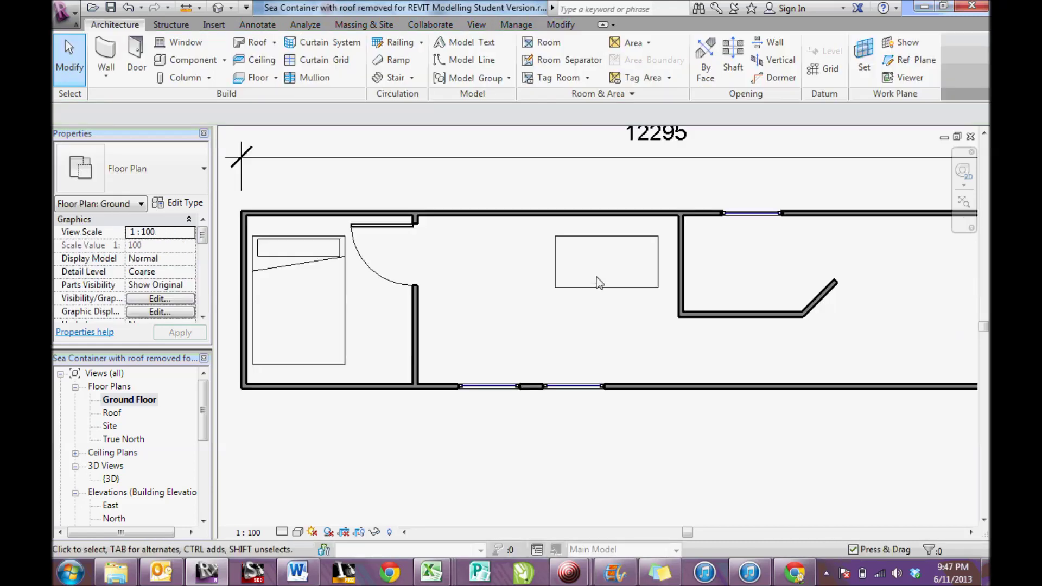
scroll(612, 282, "up", 2)
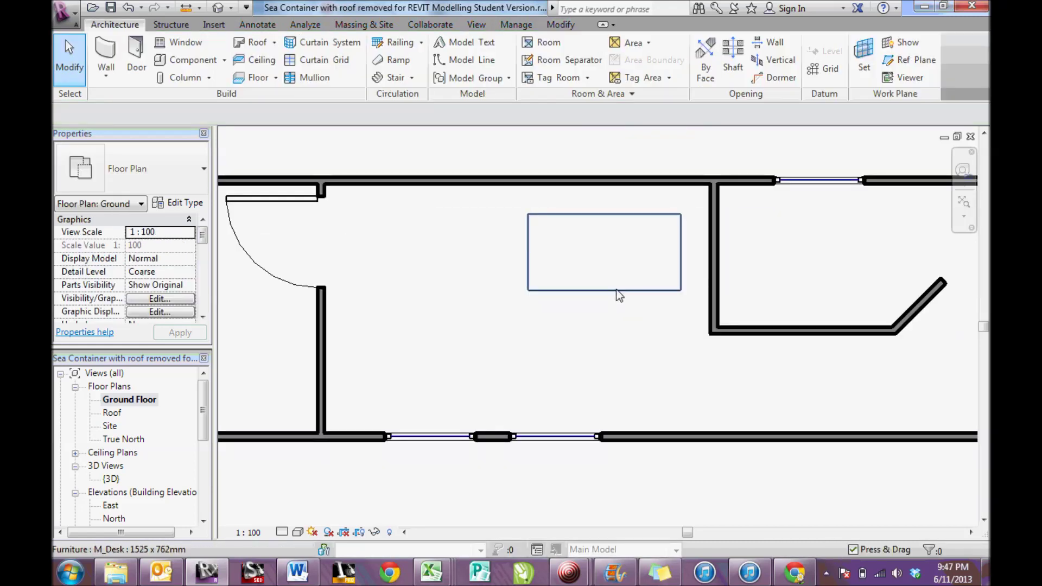
left_click(599, 292)
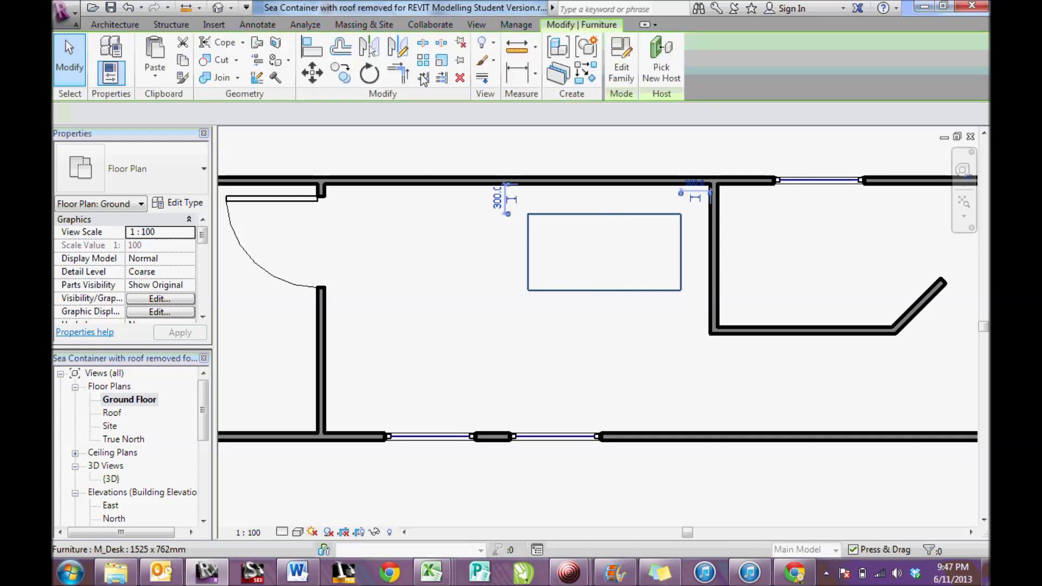
left_click_drag(609, 256, 630, 238)
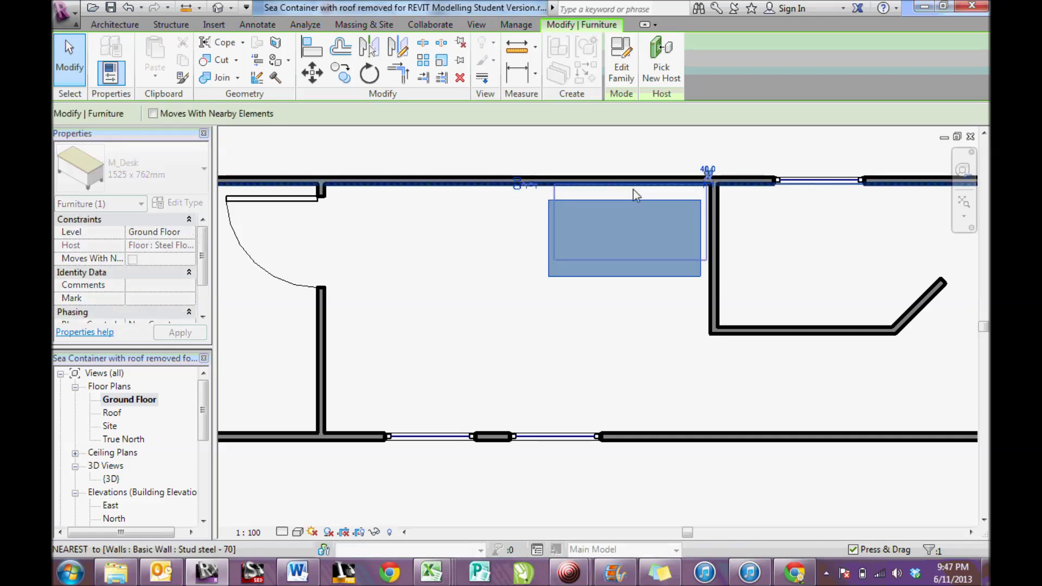
left_click_drag(633, 198, 628, 192)
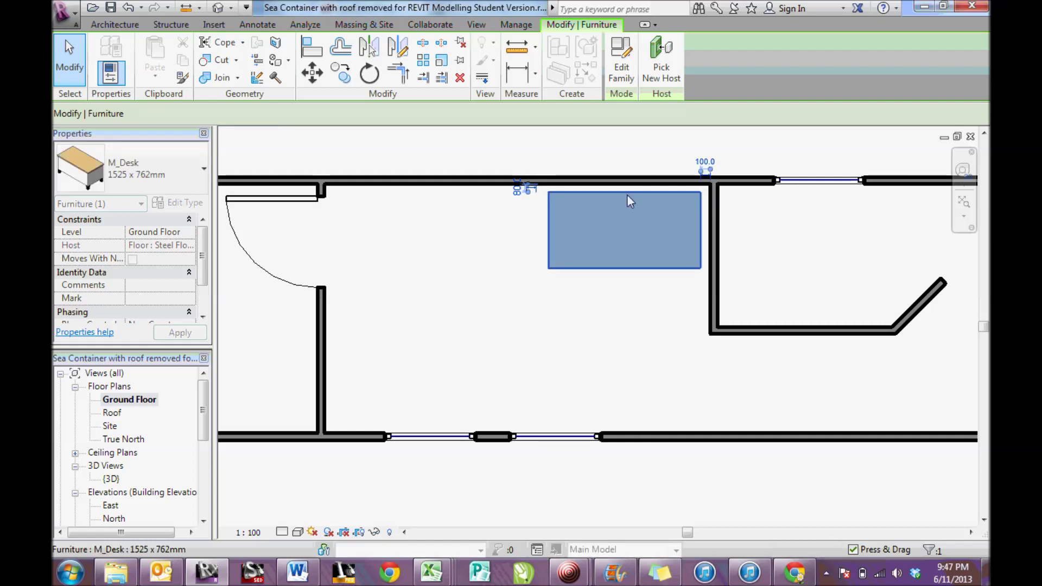
- Rotate the desk about 30 degrees clockwise and shift it down into the open floor
left_click(374, 81)
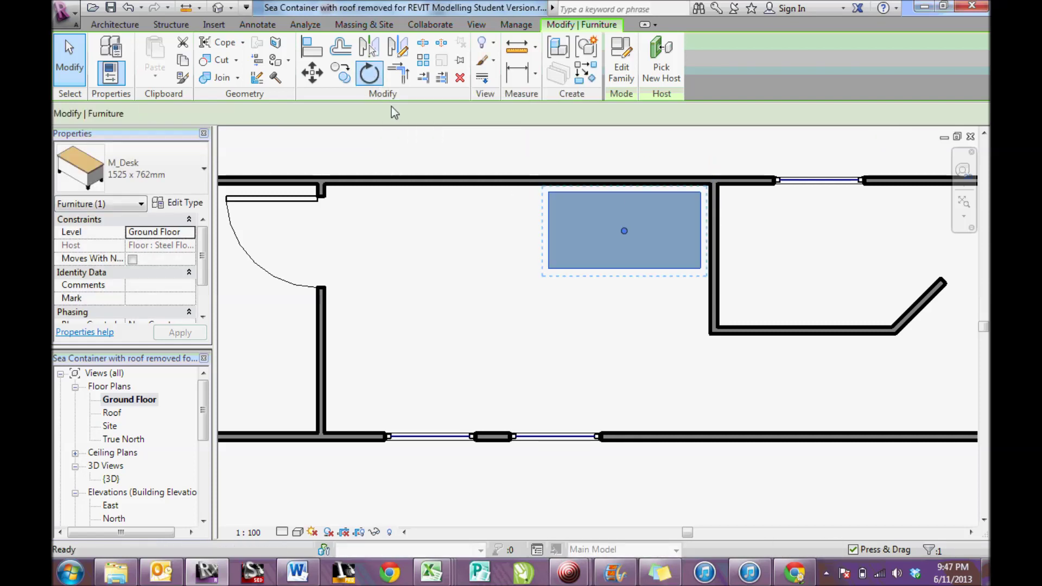
left_click(628, 156)
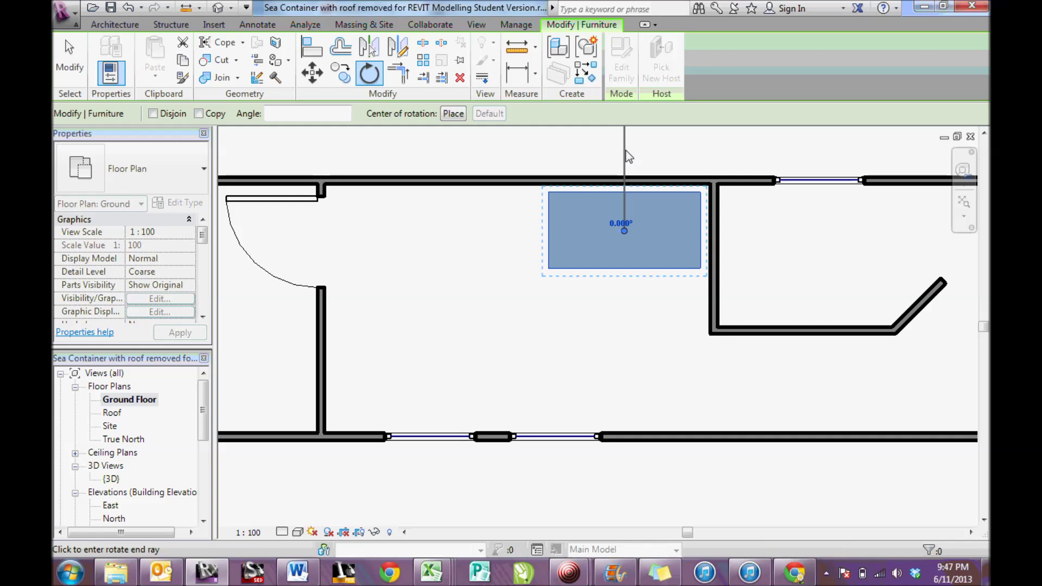
left_click(670, 172)
key("Escape")
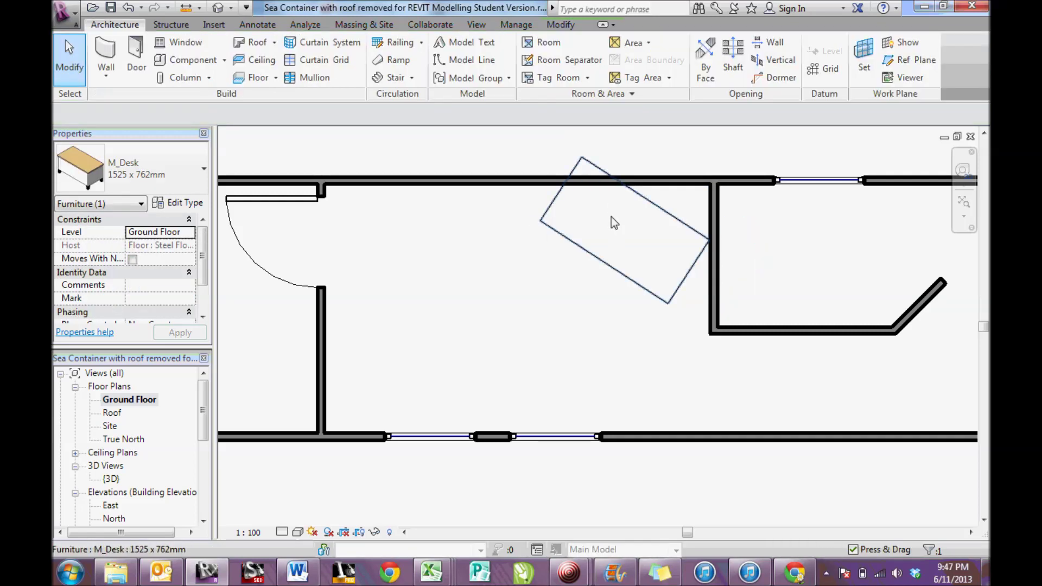
left_click_drag(661, 212, 651, 253)
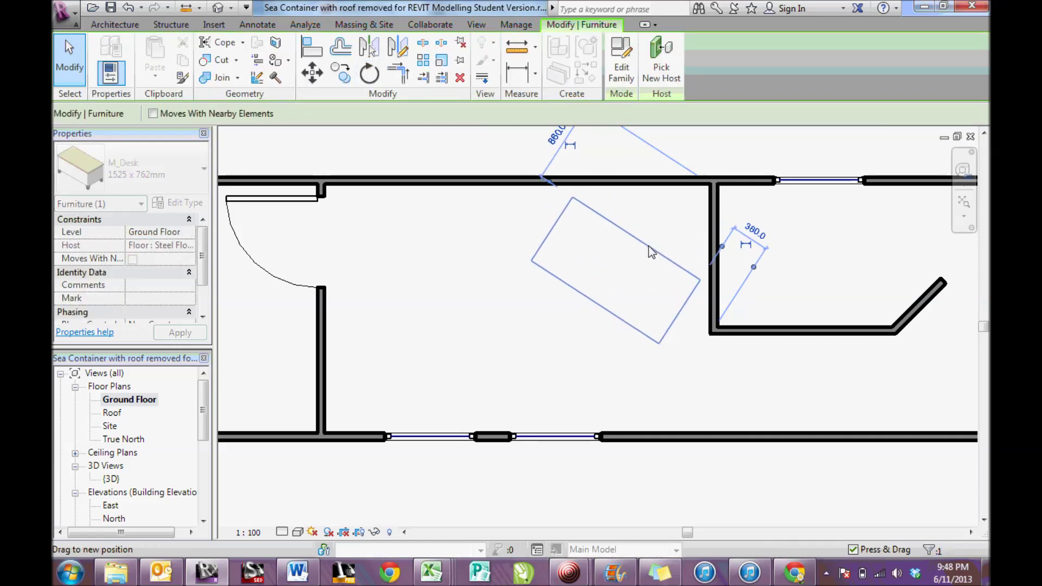
left_click(467, 272)
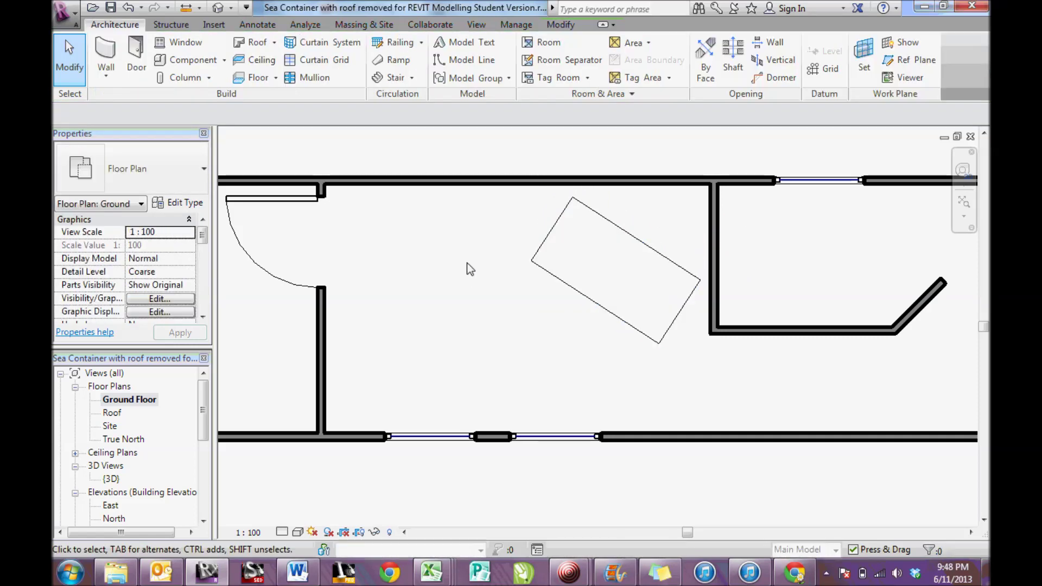
scroll(467, 263, "down", 4)
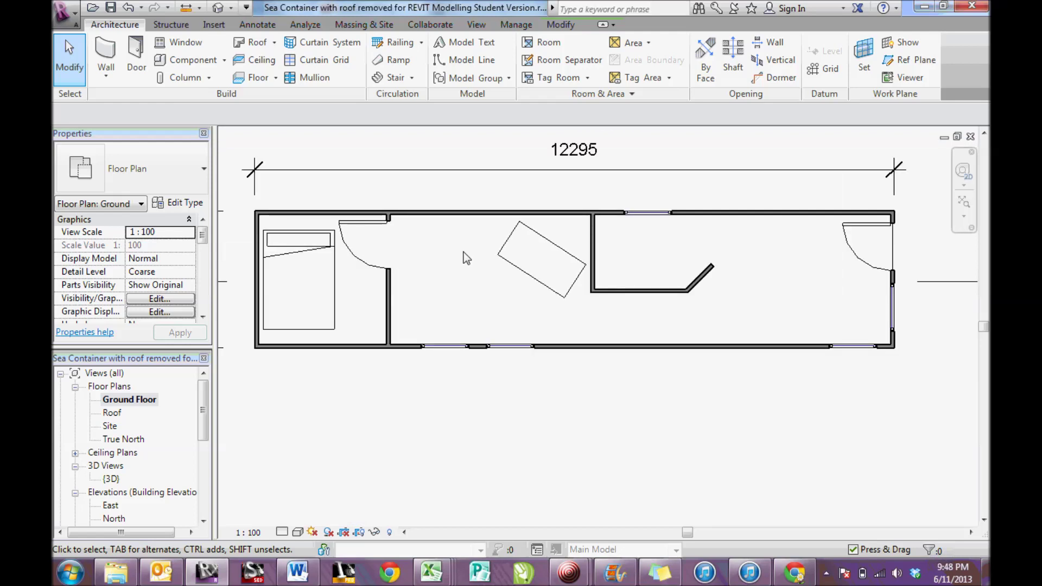
- Open the {3D} view from 3D Views in the Project Browser
scroll(609, 305, "down", 2)
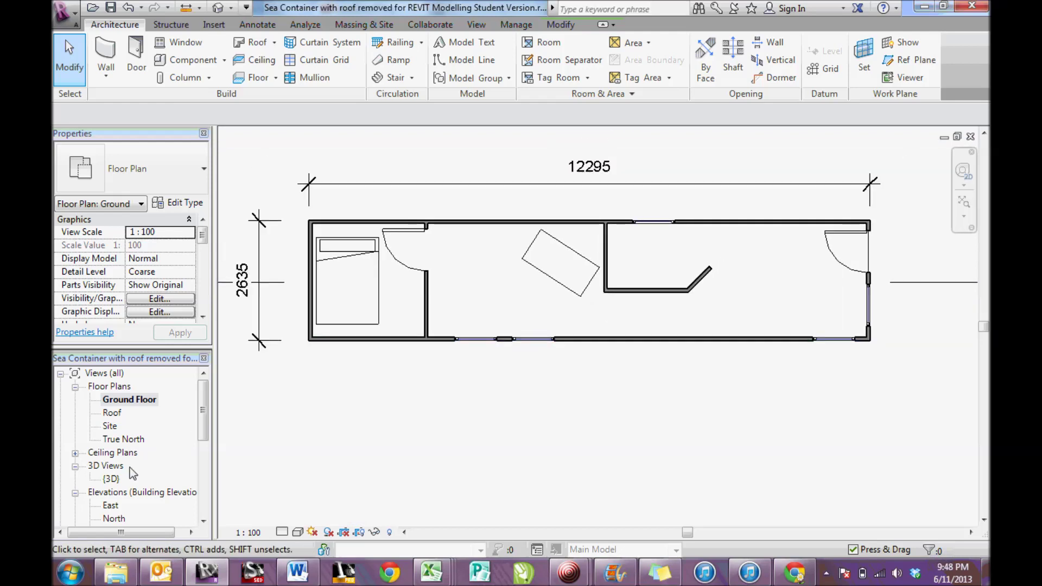
double_click(111, 479)
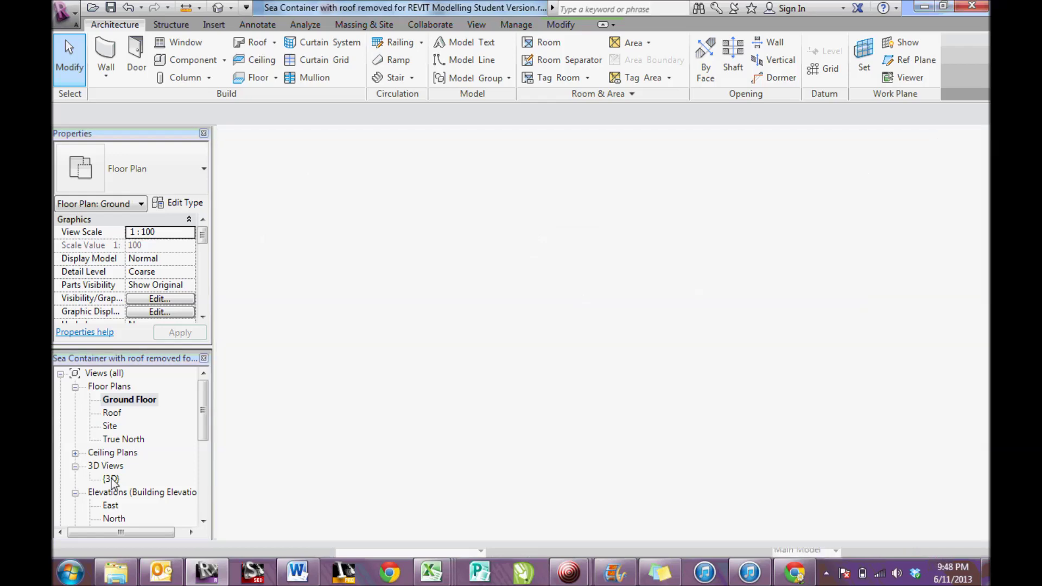